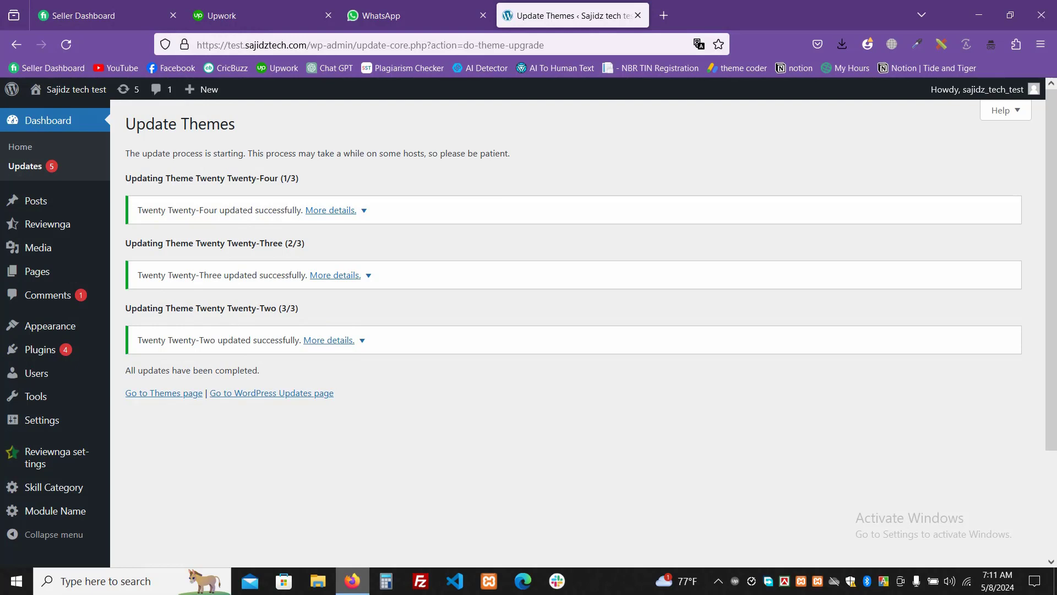
Step: Open the test site's front page in a new tab, view it and return to the WordPress admin
middle_click(77, 90)
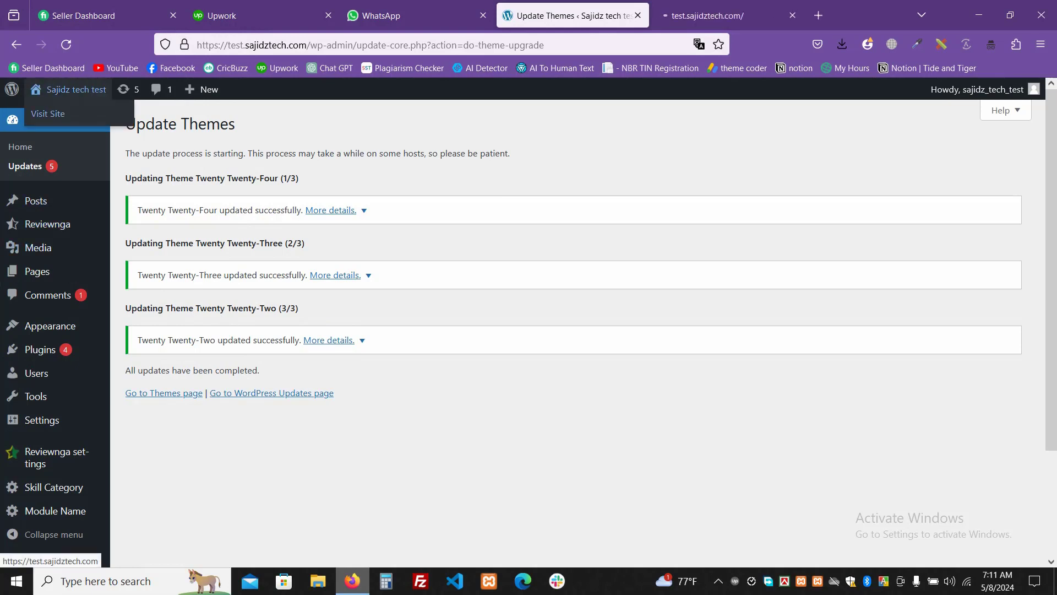
click(716, 15)
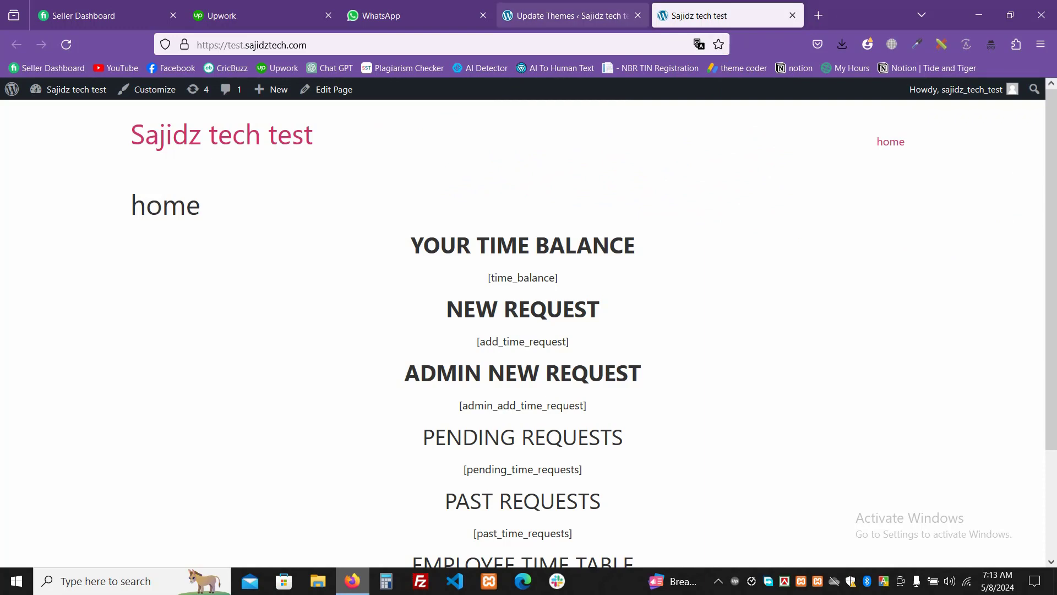
click(573, 15)
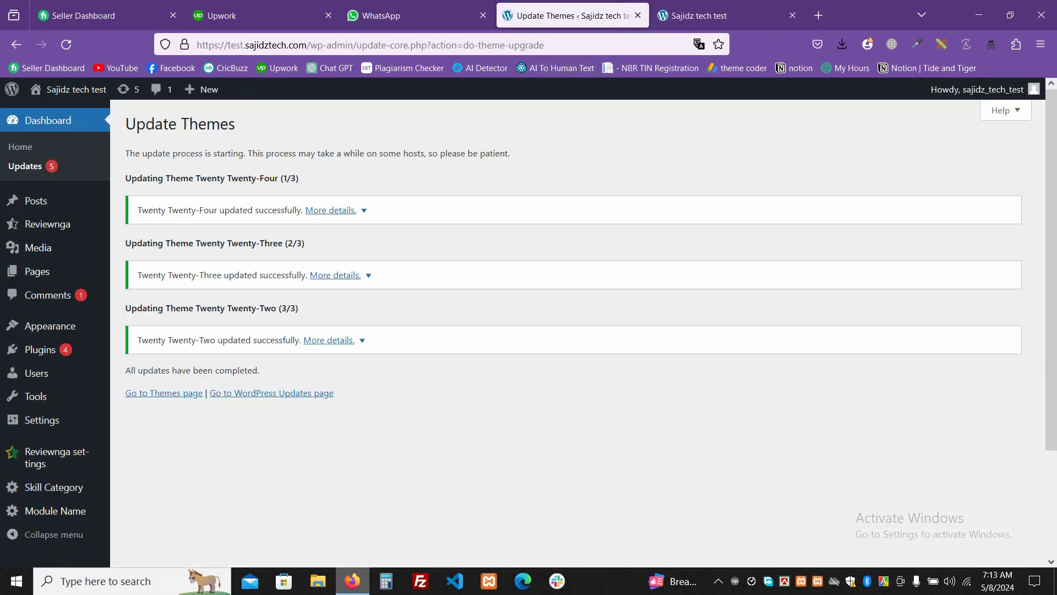
Step: Search for "string locator" among the plugins available to add to the site
mouse_move(40, 349)
click(155, 370)
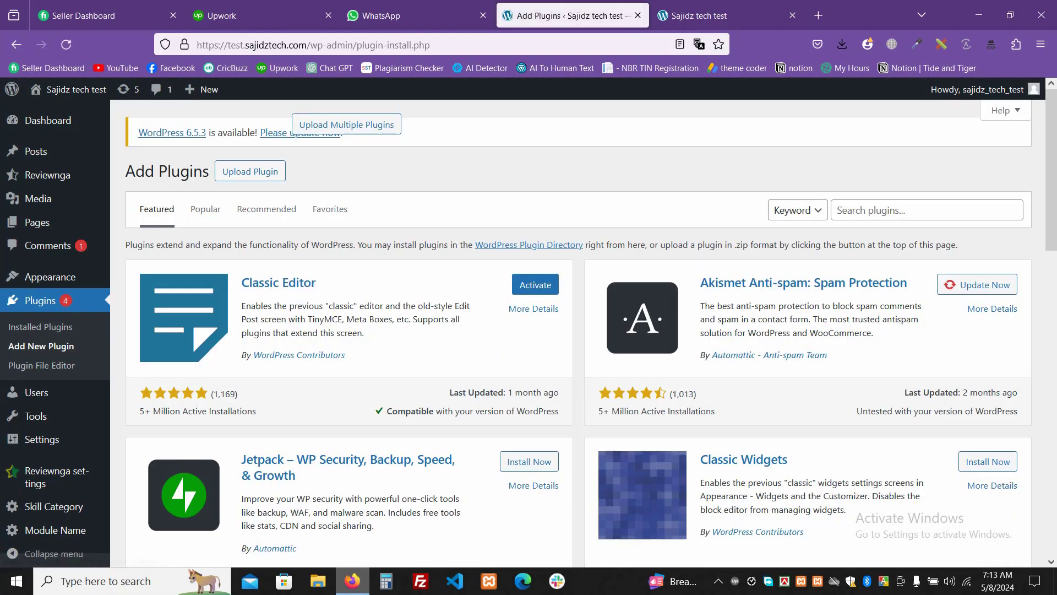
click(926, 211)
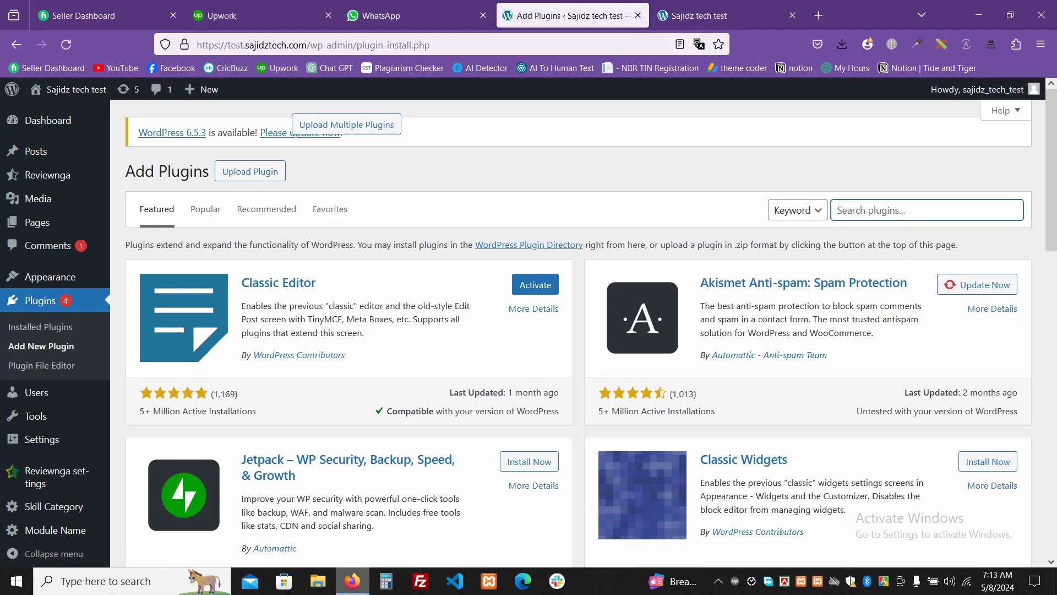
text(string locator)
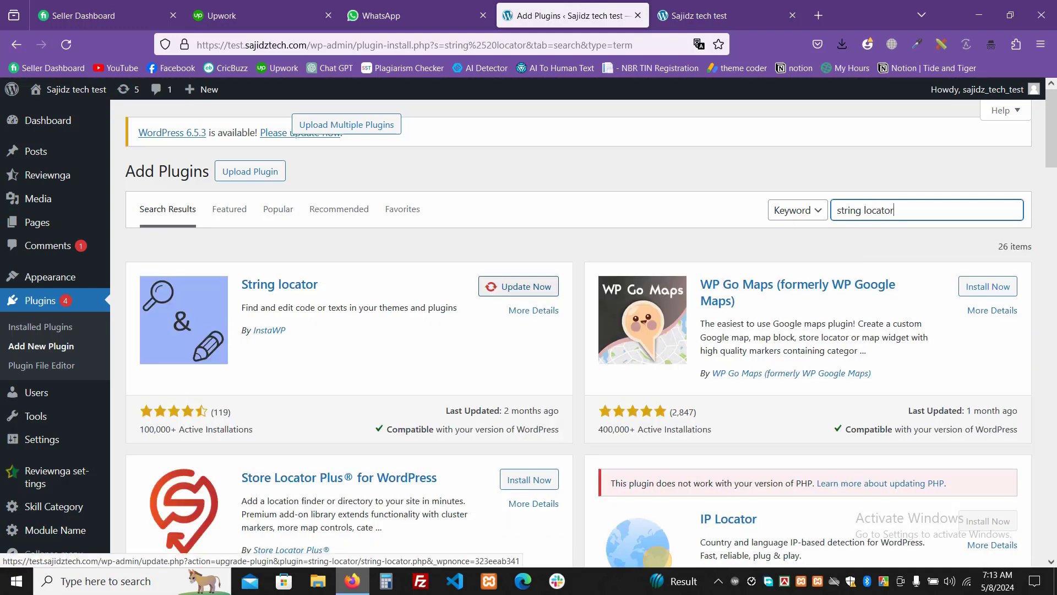
Step: Activate the installed String Locator plugin and open its tool page
mouse_move(35, 416)
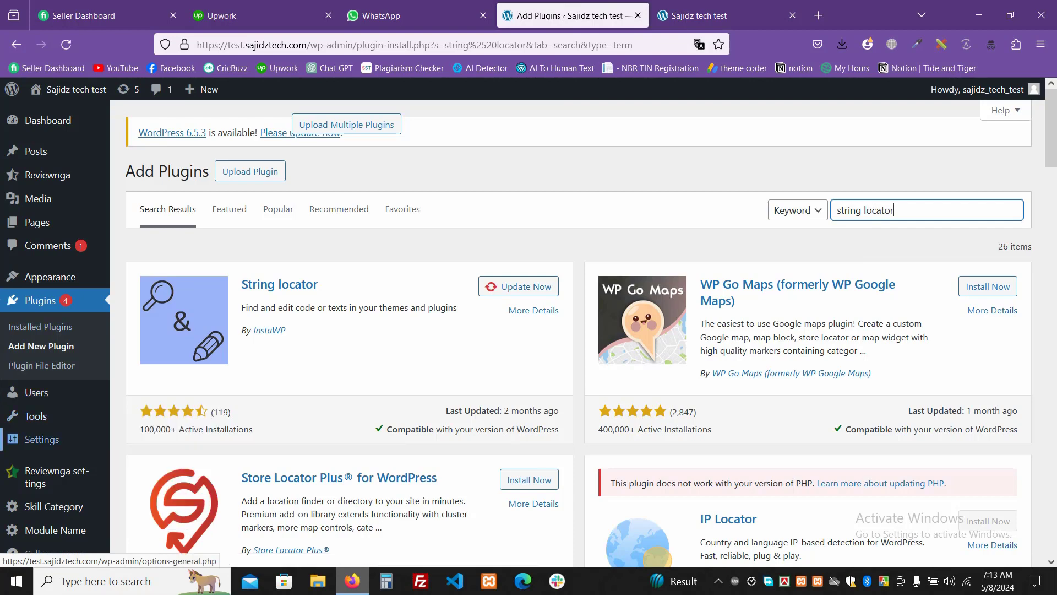
click(40, 327)
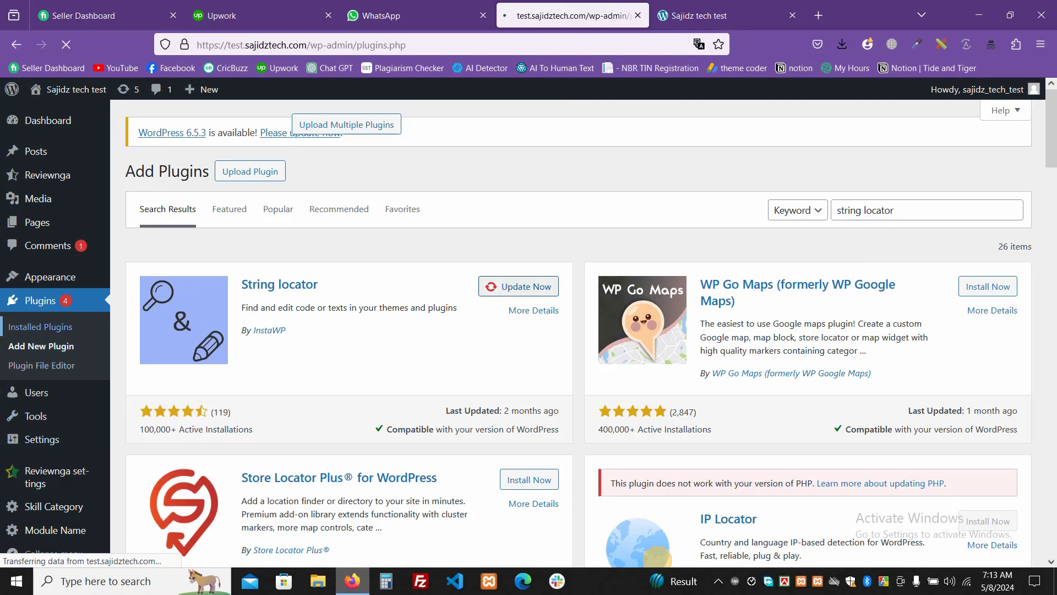
scroll(578, 331, down, 15)
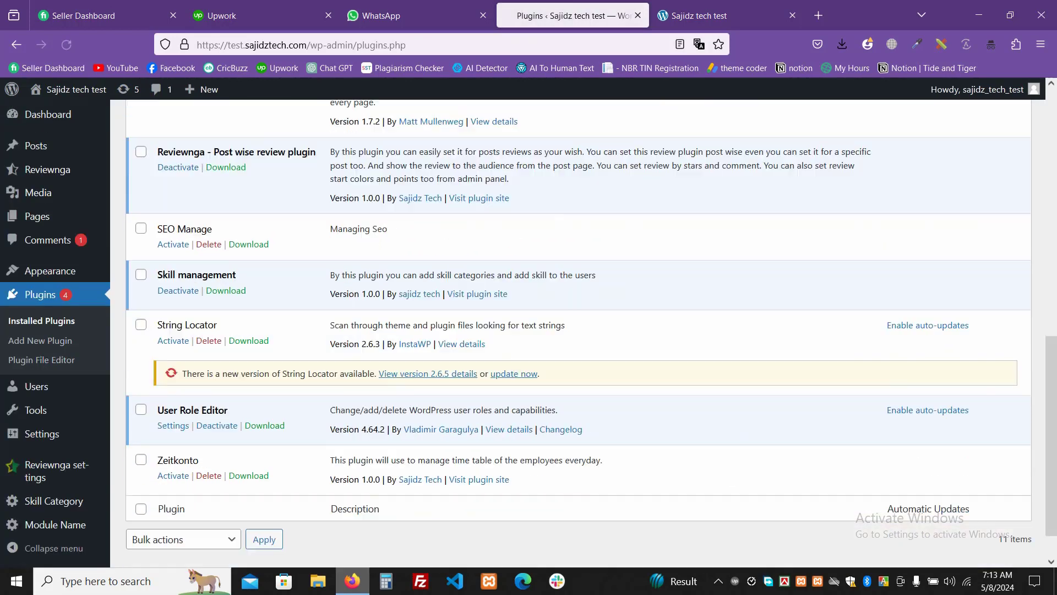
click(173, 295)
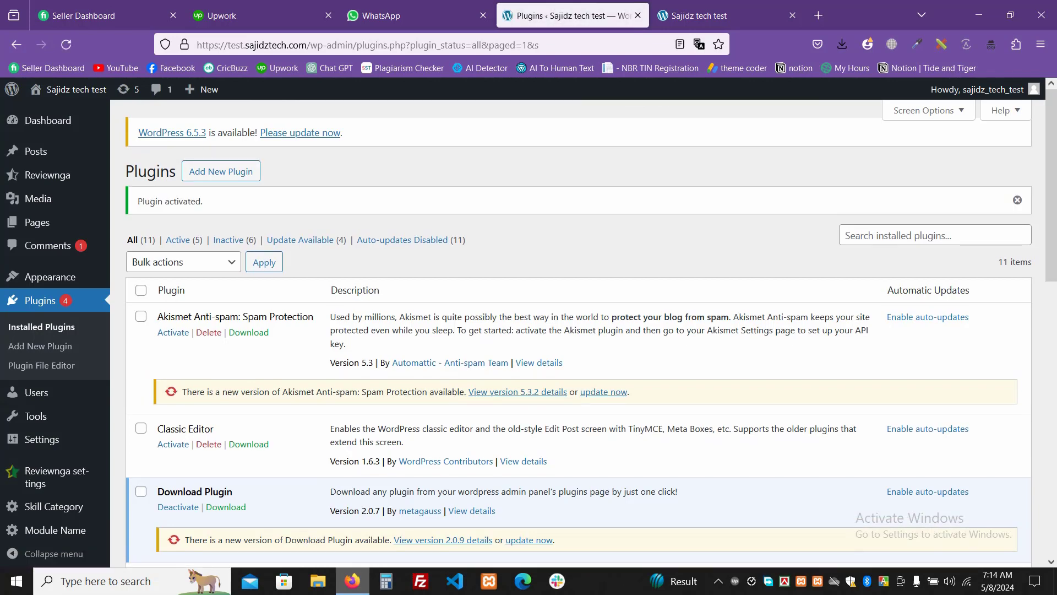
scroll(516, 329, down, 12)
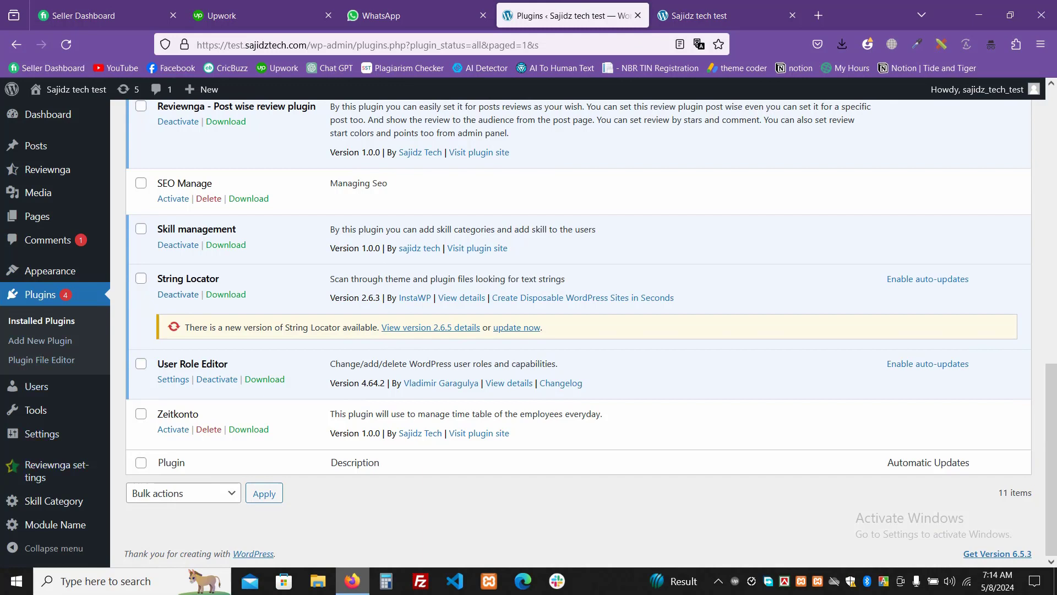
mouse_move(36, 410)
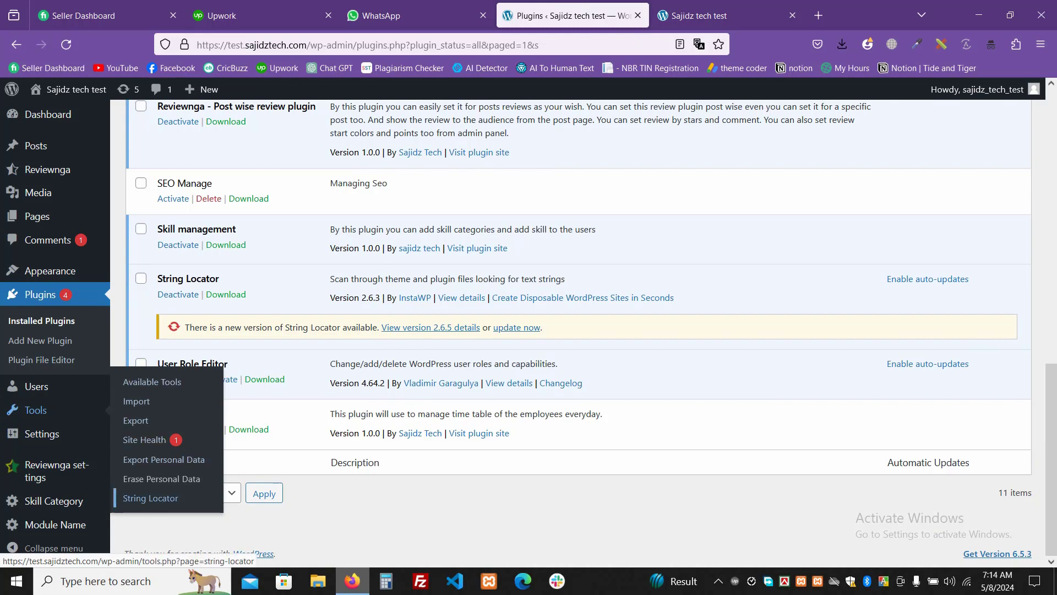
click(151, 498)
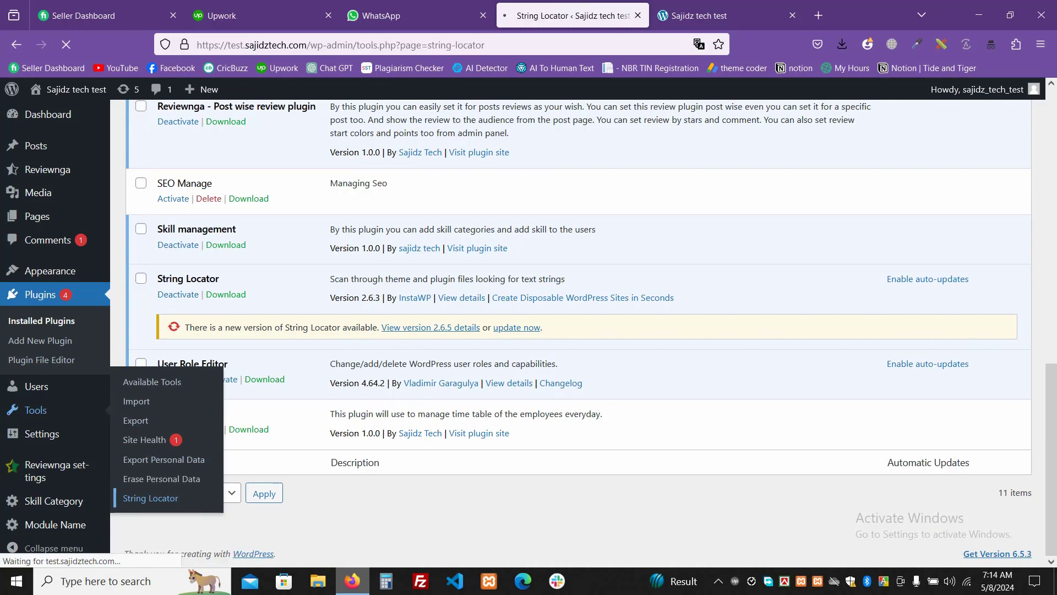
Step: Inspect the HTML of the YOUR TIME BALANCE heading and the [time_balance] shortcode on the site's home page
key(ctrl+Tab)
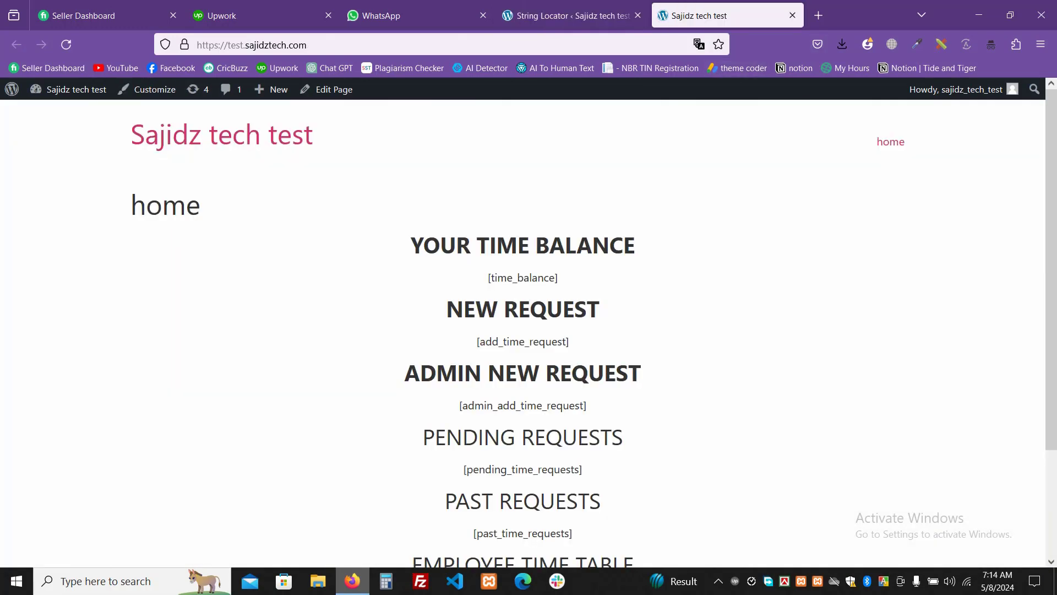
drag(424, 246, 637, 248)
click(650, 250)
drag(440, 246, 611, 248)
click(611, 247)
right_click(511, 246)
click(551, 423)
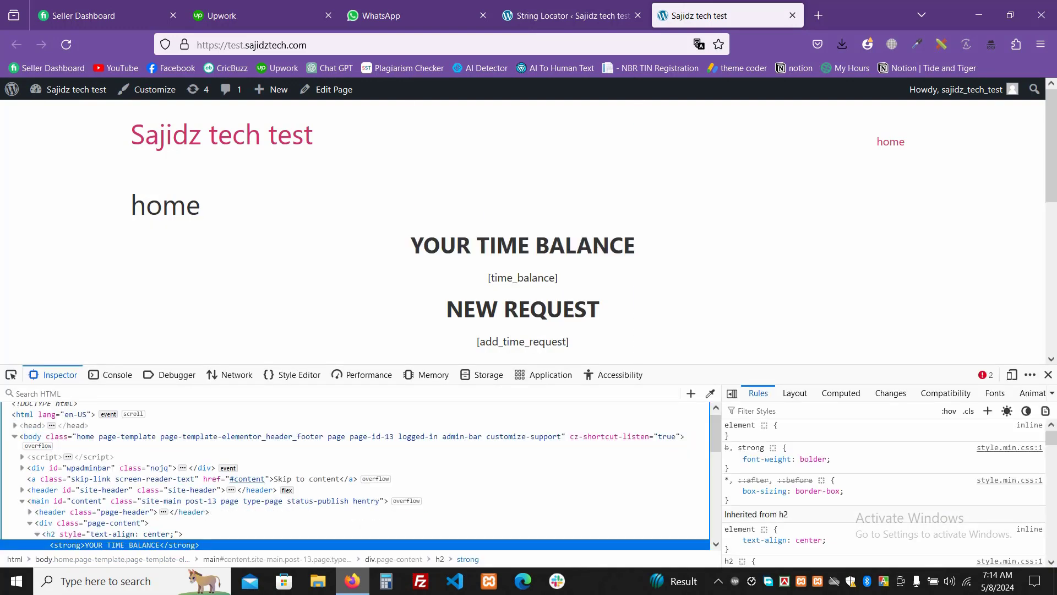
scroll(355, 465, down, 1)
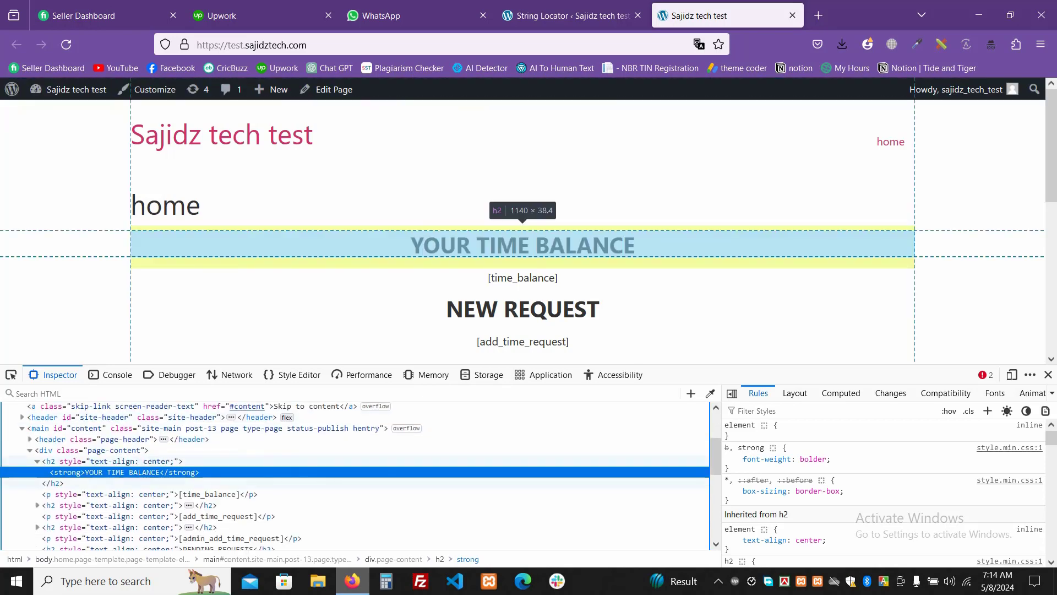
right_click(511, 278)
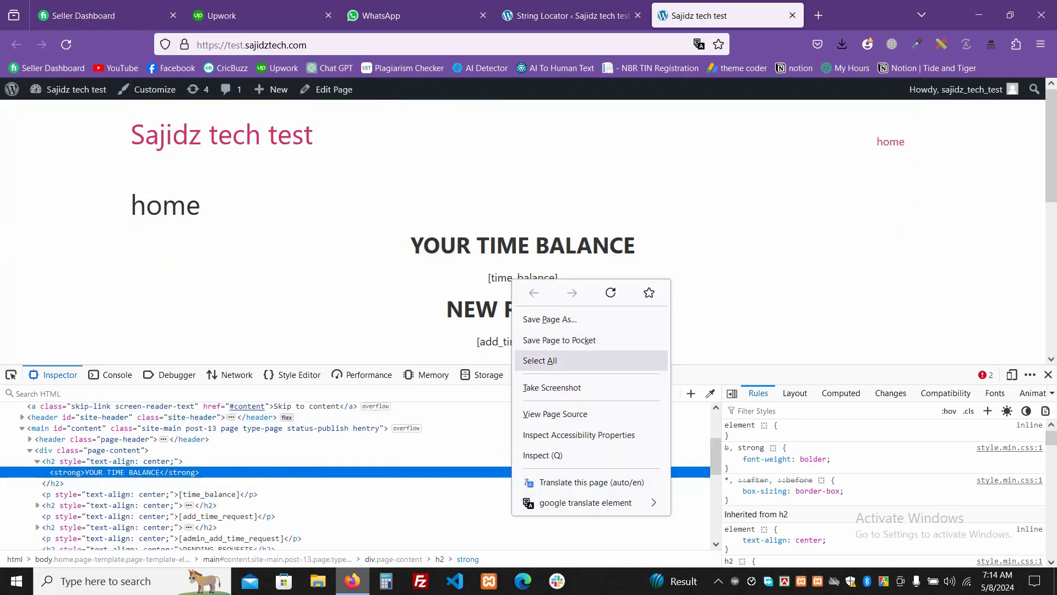
click(551, 455)
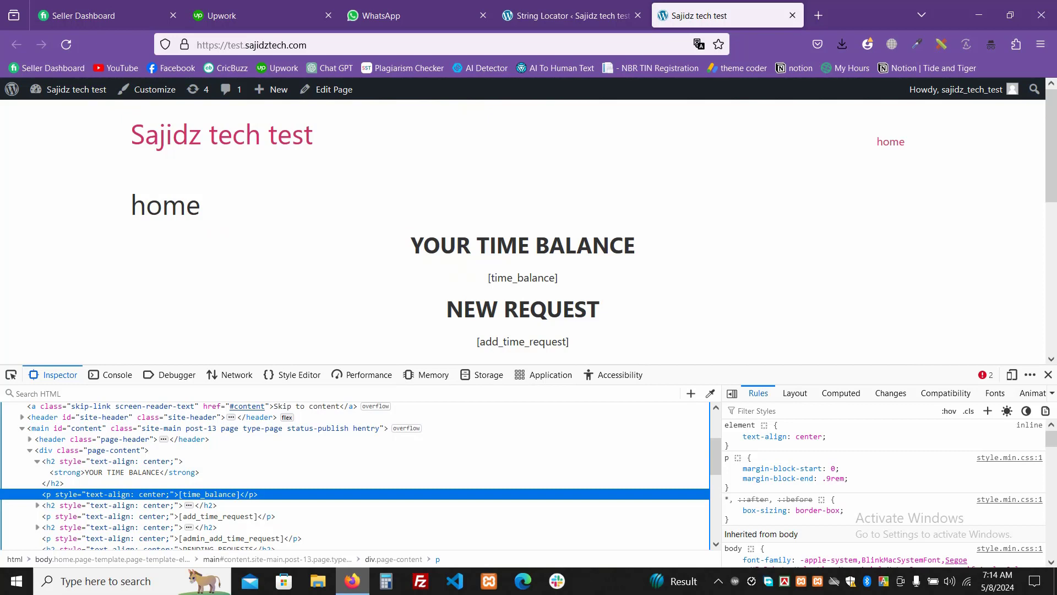
Step: Copy the shortcode name time_balance from the home page and enter it as String Locator's search string
double_click(523, 278)
right_click(532, 277)
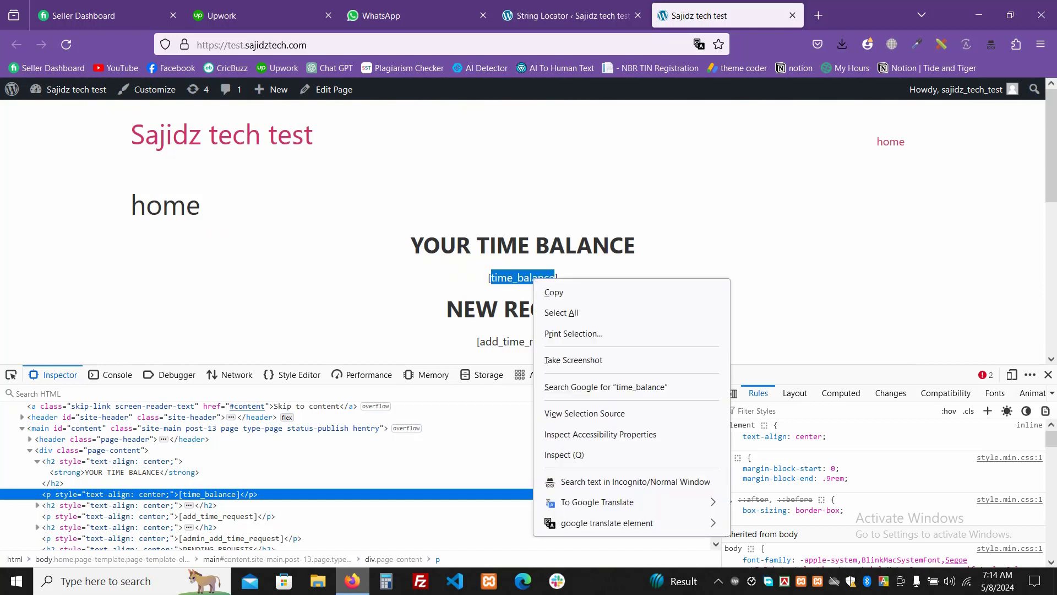
click(553, 291)
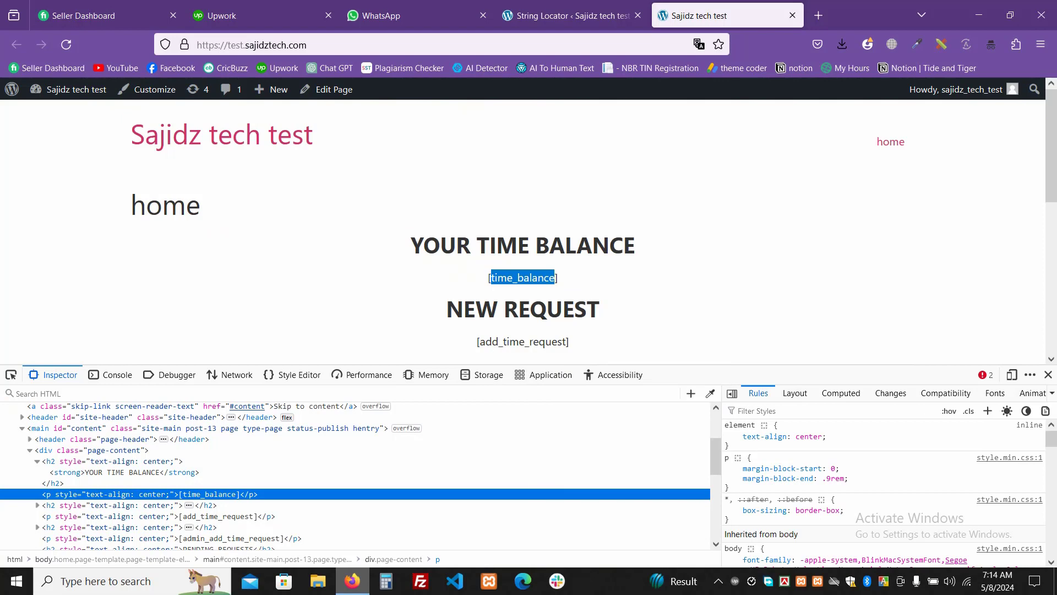
click(617, 281)
click(573, 15)
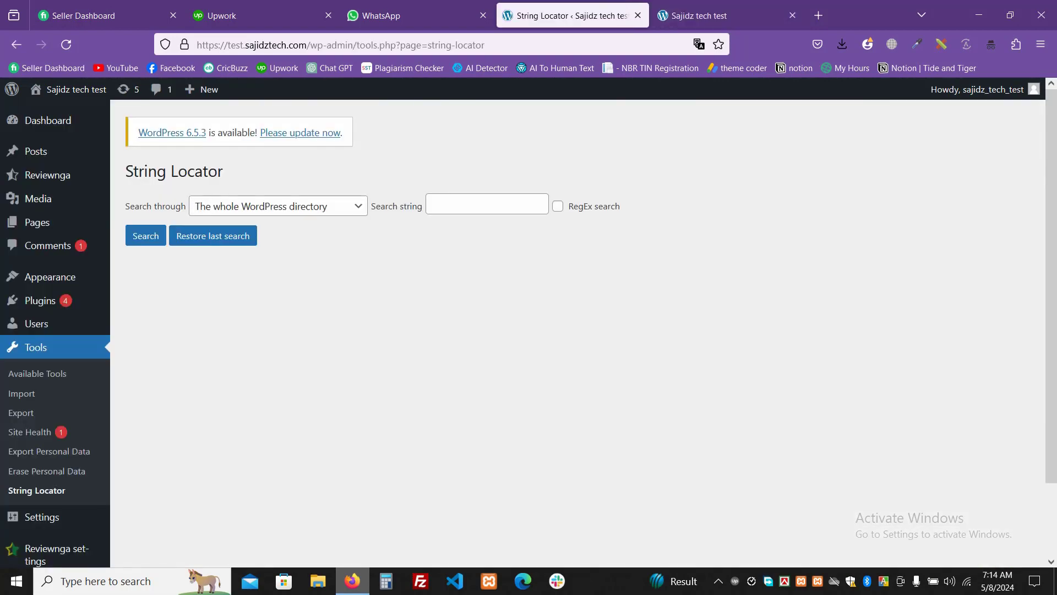
click(487, 204)
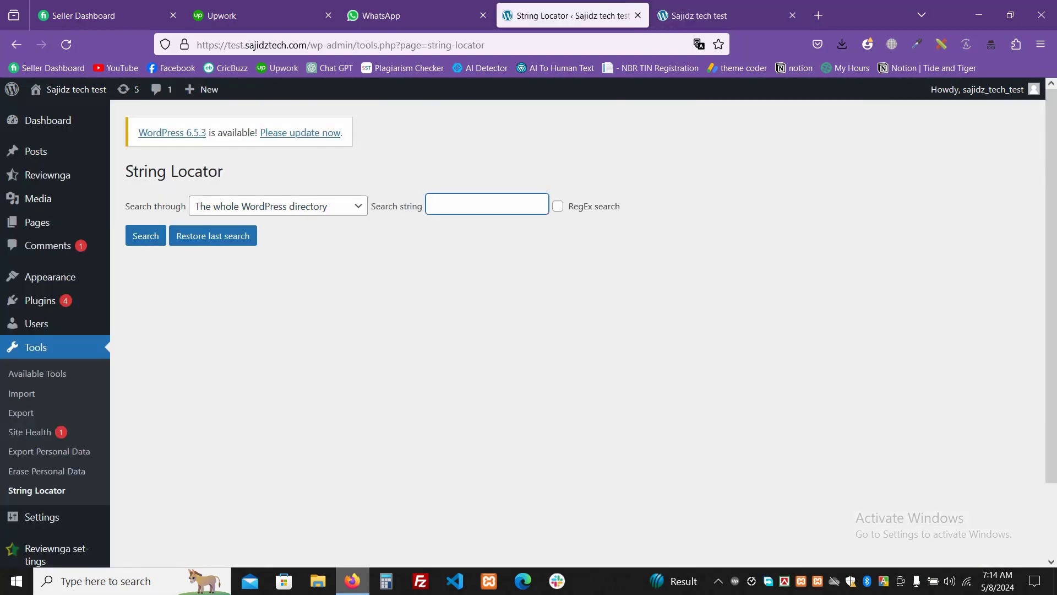
right_click(489, 204)
click(528, 308)
Step: Try random text and the tag <ul> as alternative search strings in String Locator
key(ctrl+a)
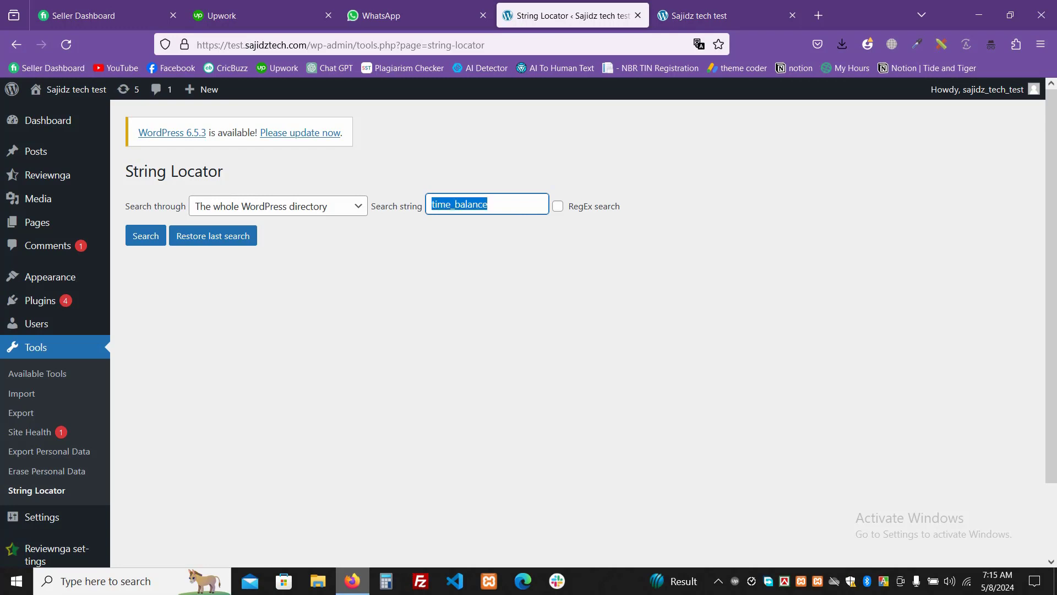
text(kbcbjbdw)
key(ctrl+a)
key(BackSpace)
key(ctrl+v)
key(ctrl+a)
text(ti)
key(BackSpace)
key(BackSpace)
text(<ul>)
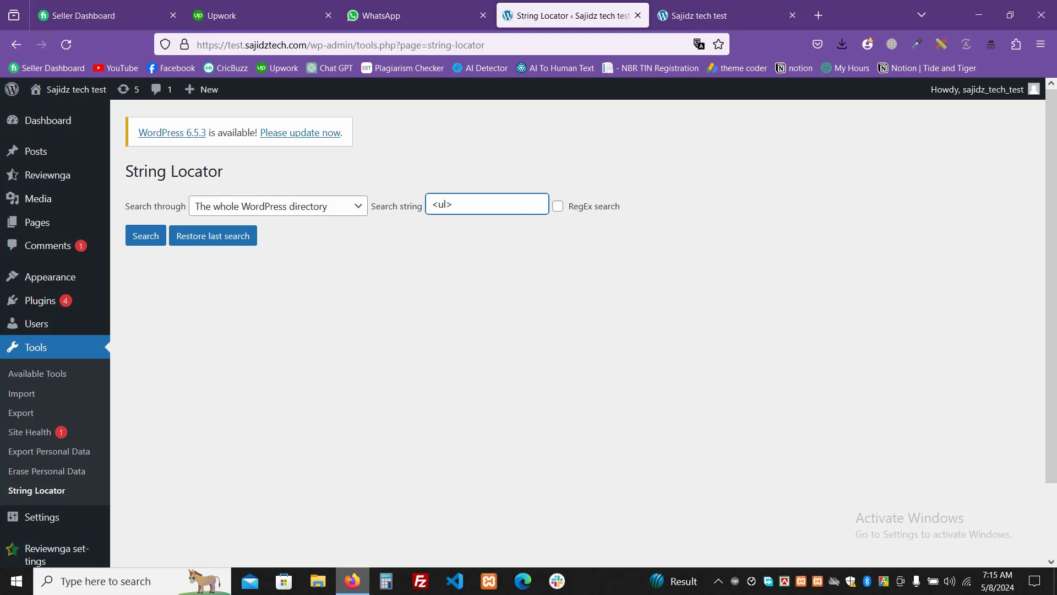
Step: Set the search string back to time_balance and review the search scopes, keeping the whole WordPress directory
key(ctrl+a)
key(BackSpace)
key(ctrl+v)
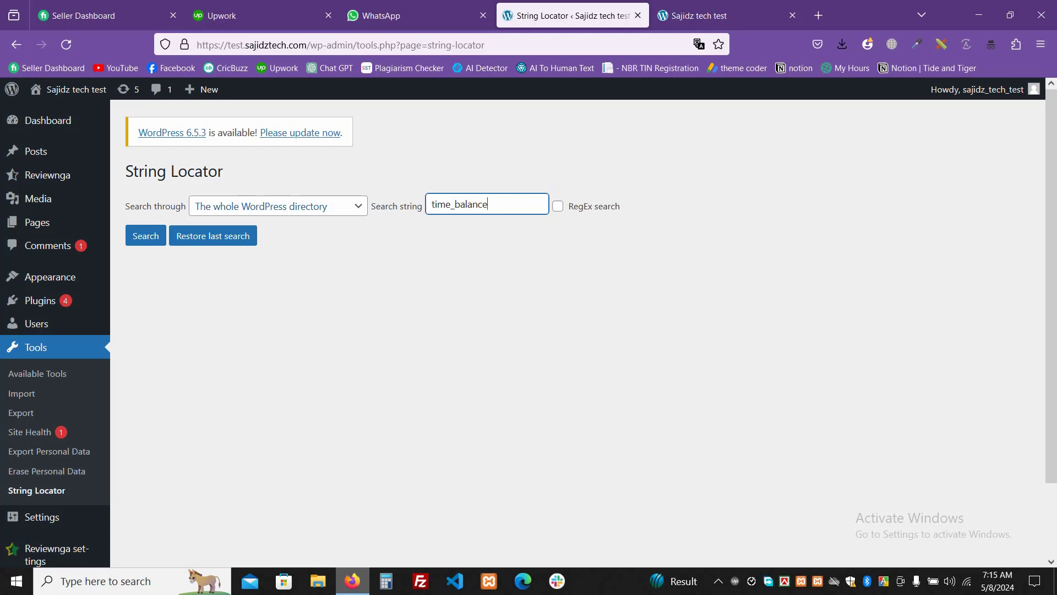
click(275, 206)
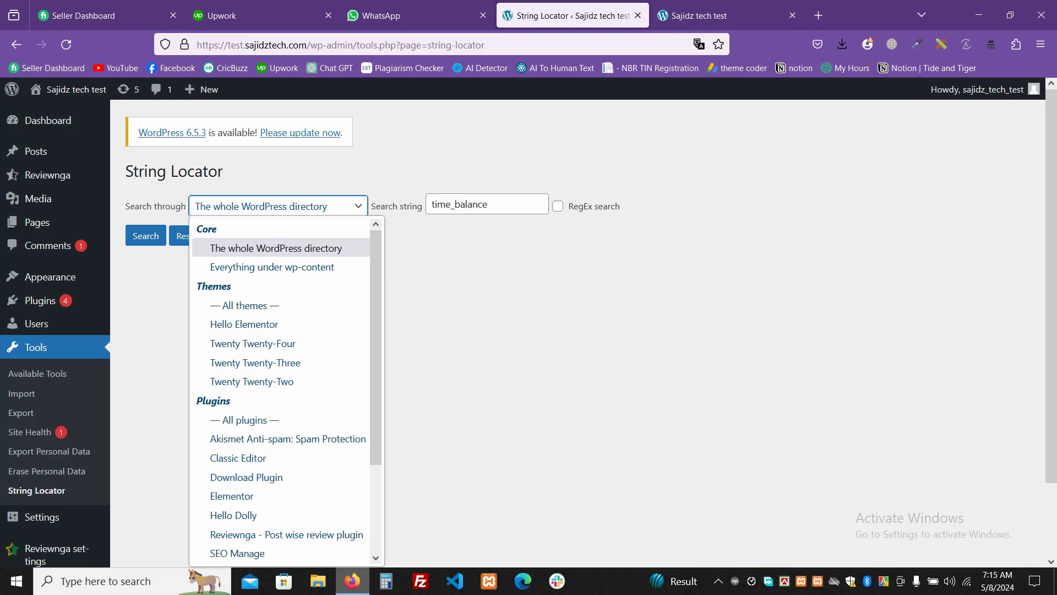
click(468, 330)
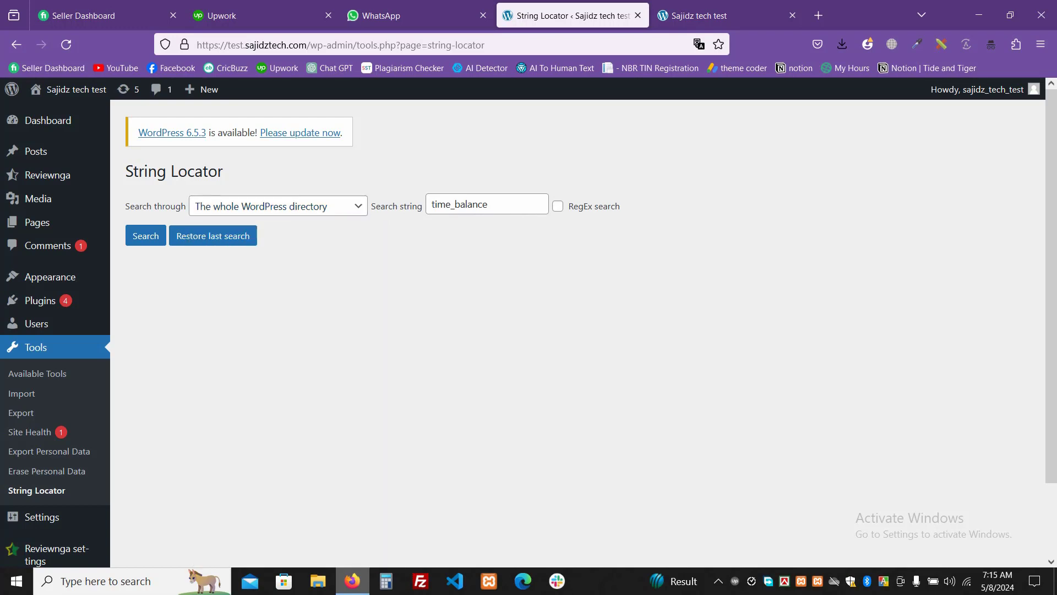
Step: Switch to FileZilla and examine the WordPress folders and files in the remote /test directory
click(421, 581)
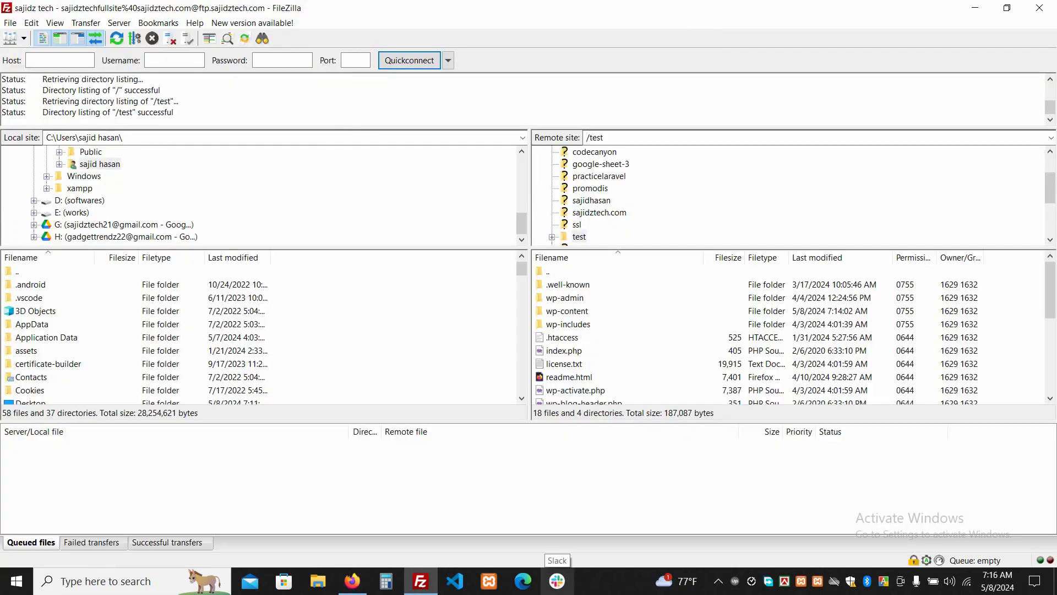
scroll(790, 331, down, 5)
scroll(791, 331, up, 5)
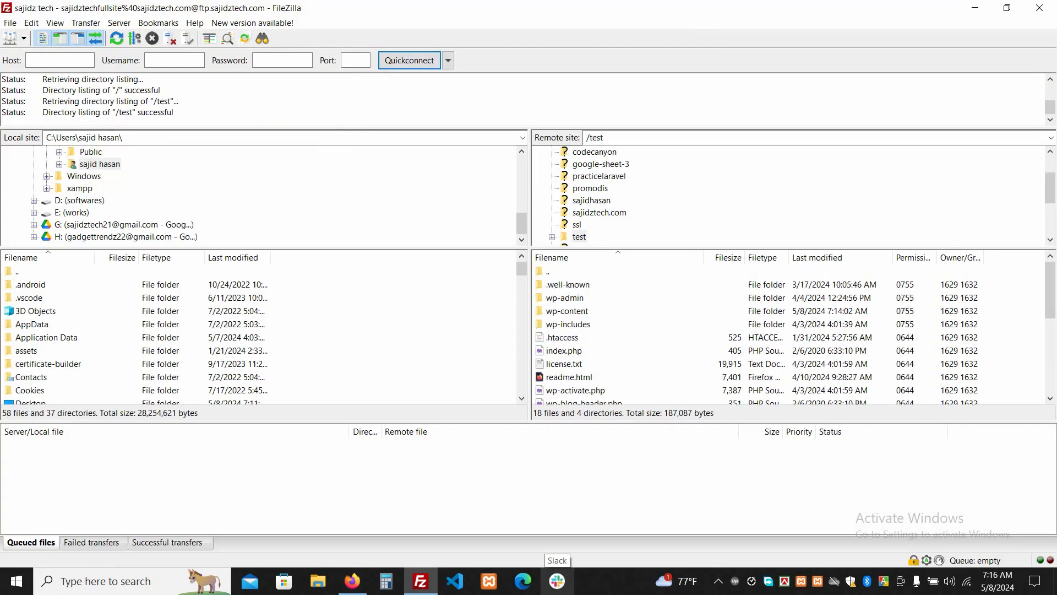
click(352, 581)
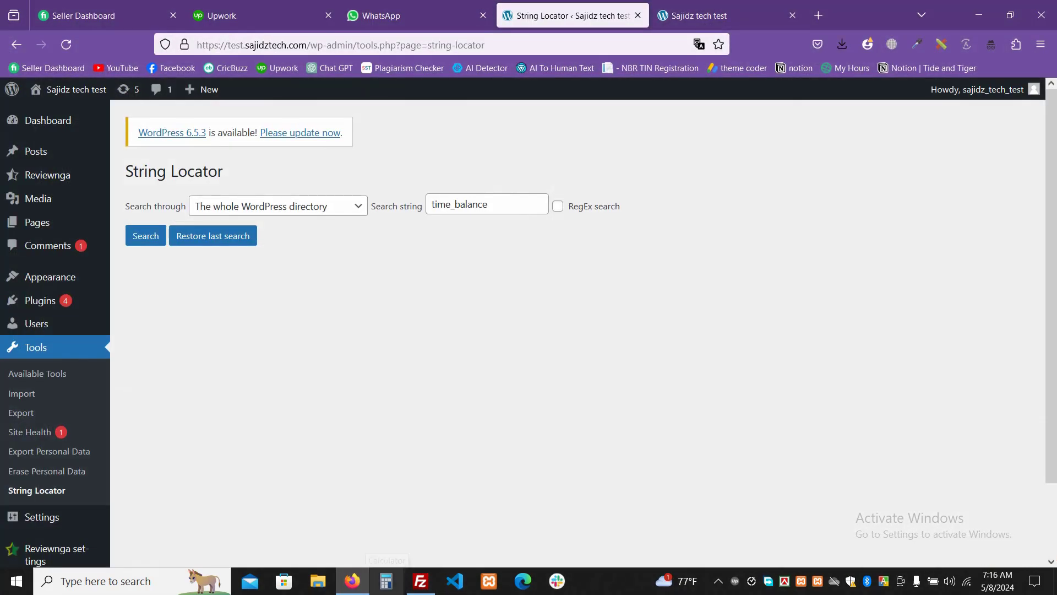
click(420, 581)
scroll(787, 330, down, 4)
scroll(787, 331, up, 4)
scroll(788, 330, down, 3)
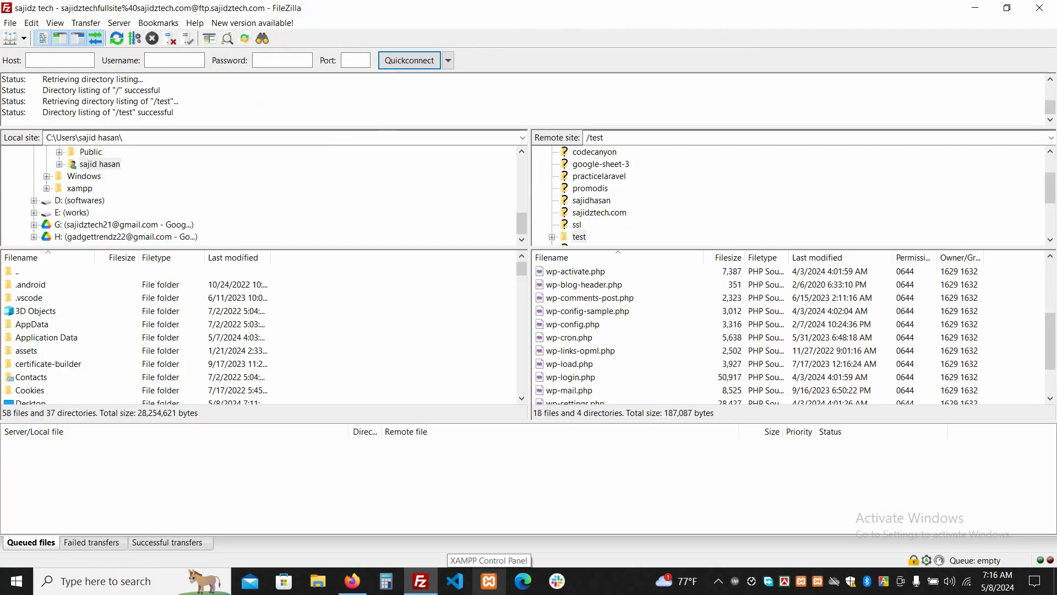
scroll(787, 330, up, 2)
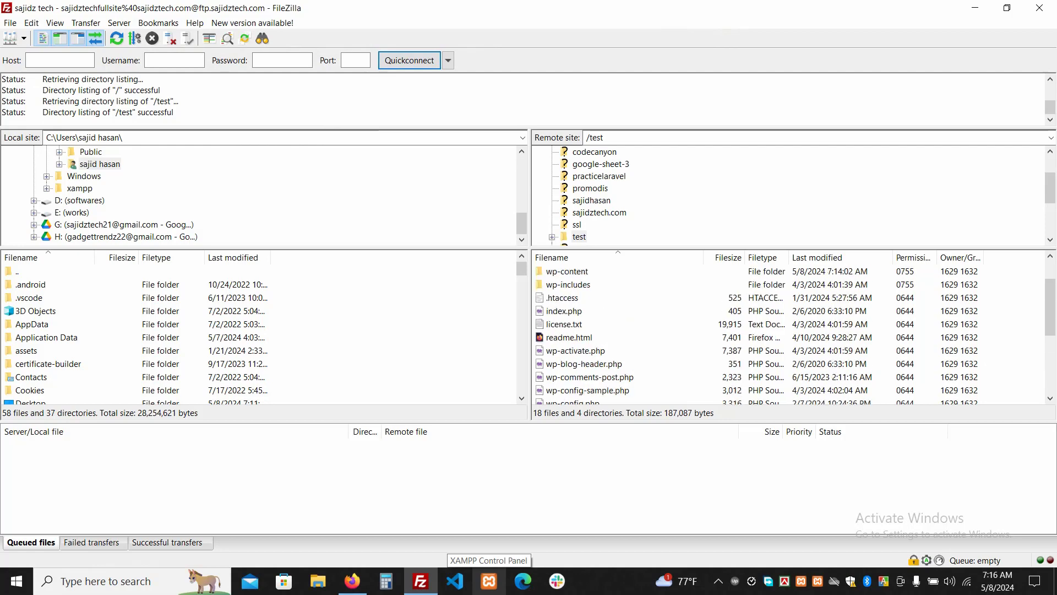
scroll(788, 330, up, 1)
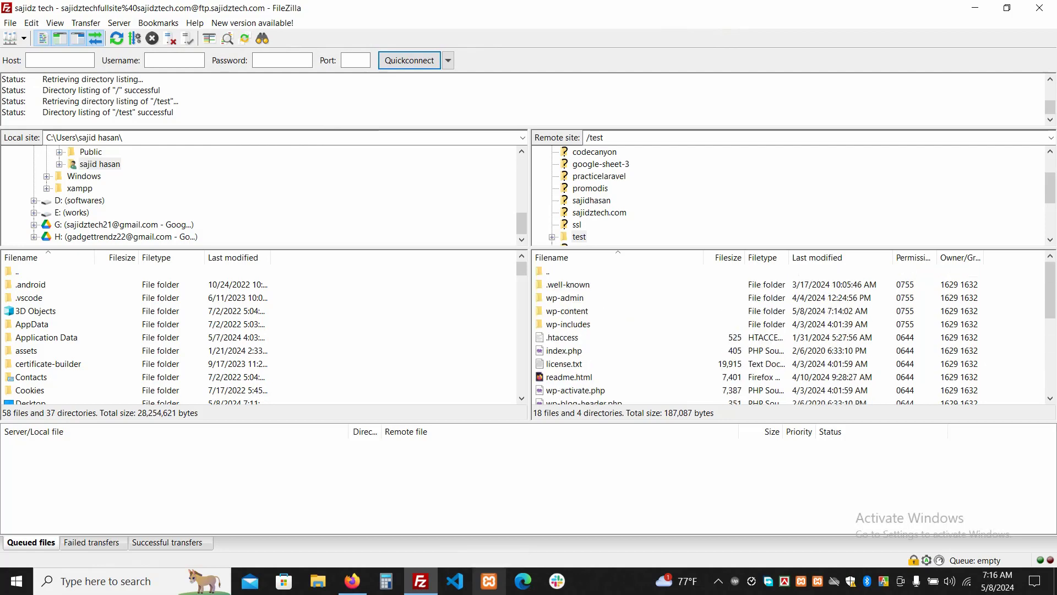
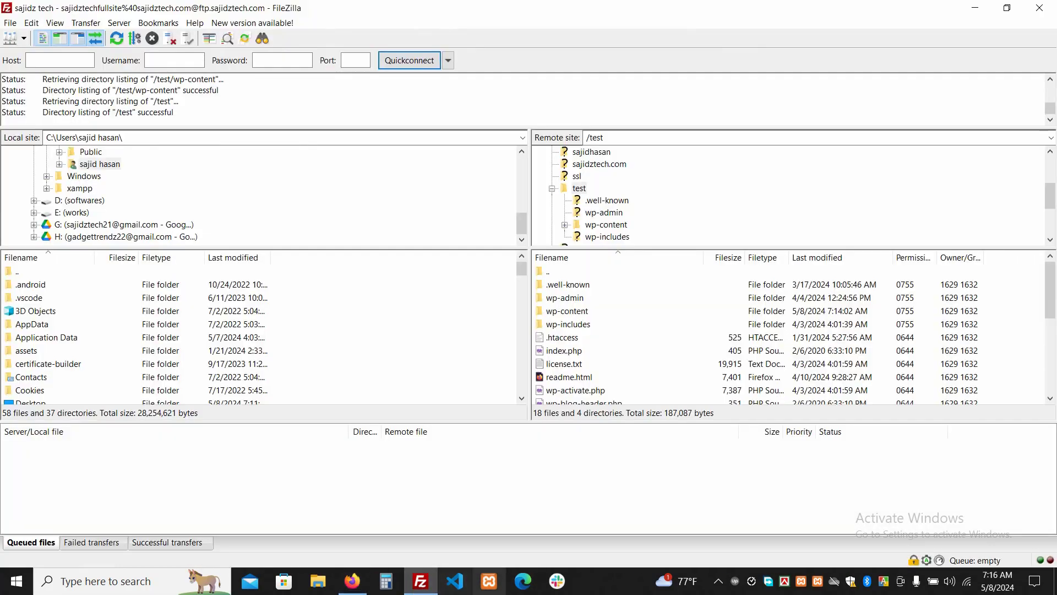
Step: Switch to FileZilla, open the remote /test/wp-content folder and examine its plugins, themes and uploads folders
click(420, 581)
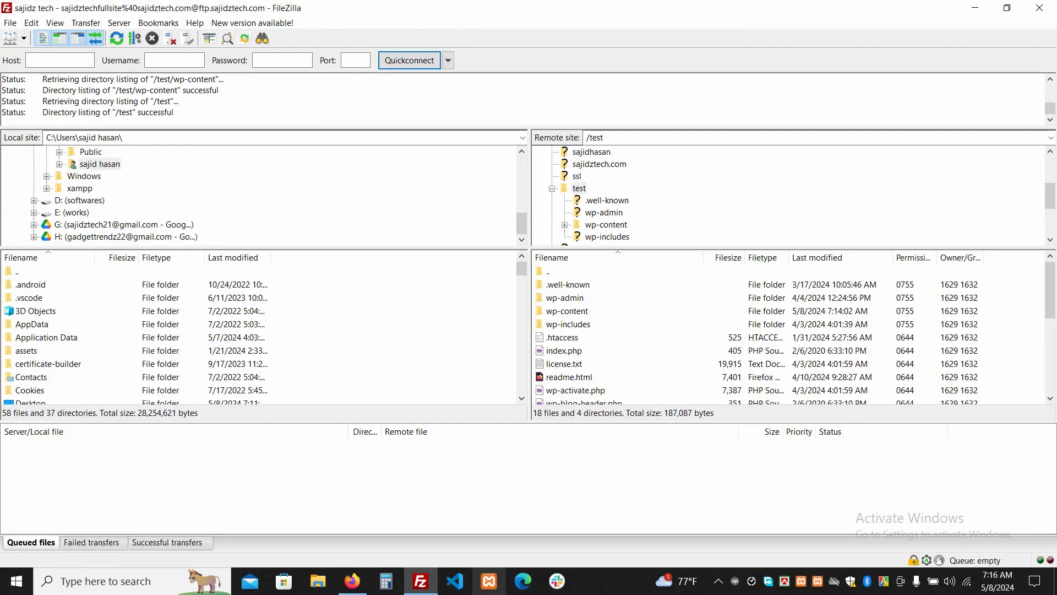
double_click(567, 311)
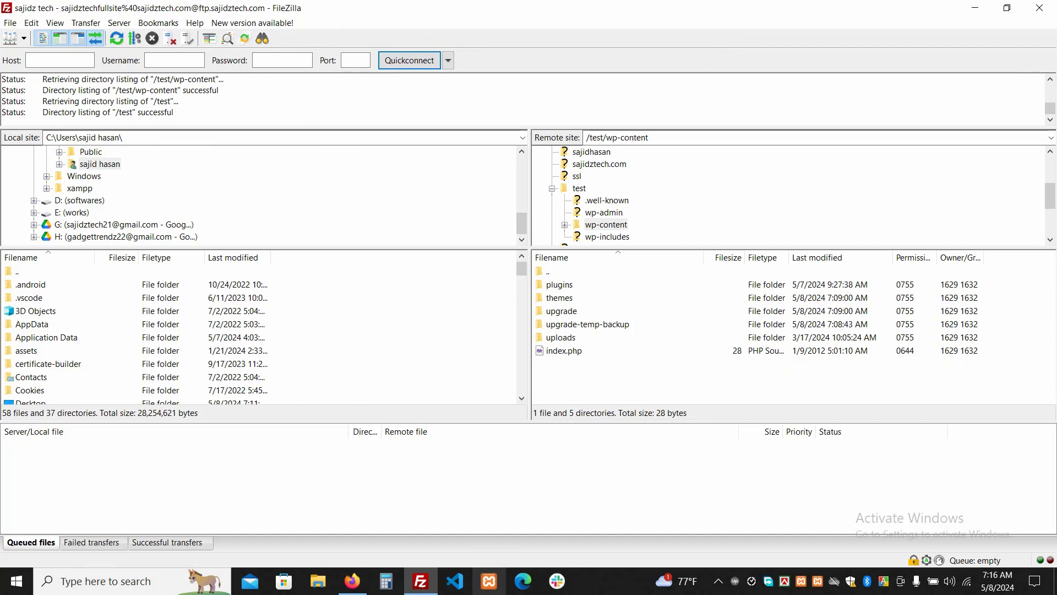
click(560, 285)
key(Down)
key(Down)
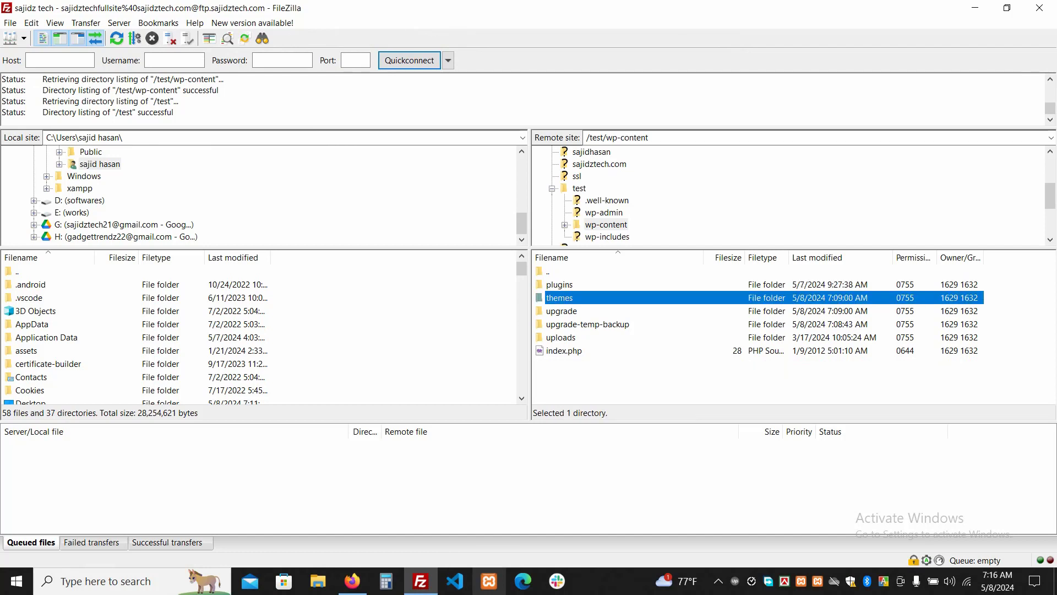
click(561, 337)
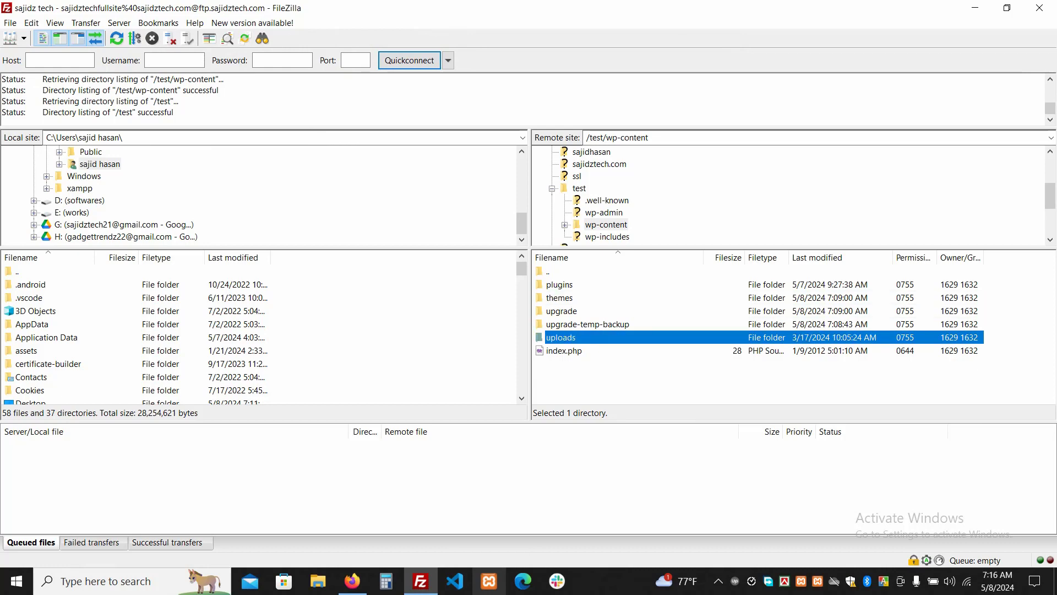
Step: Return to String Locator in Firefox and set its search scope to All themes
click(353, 581)
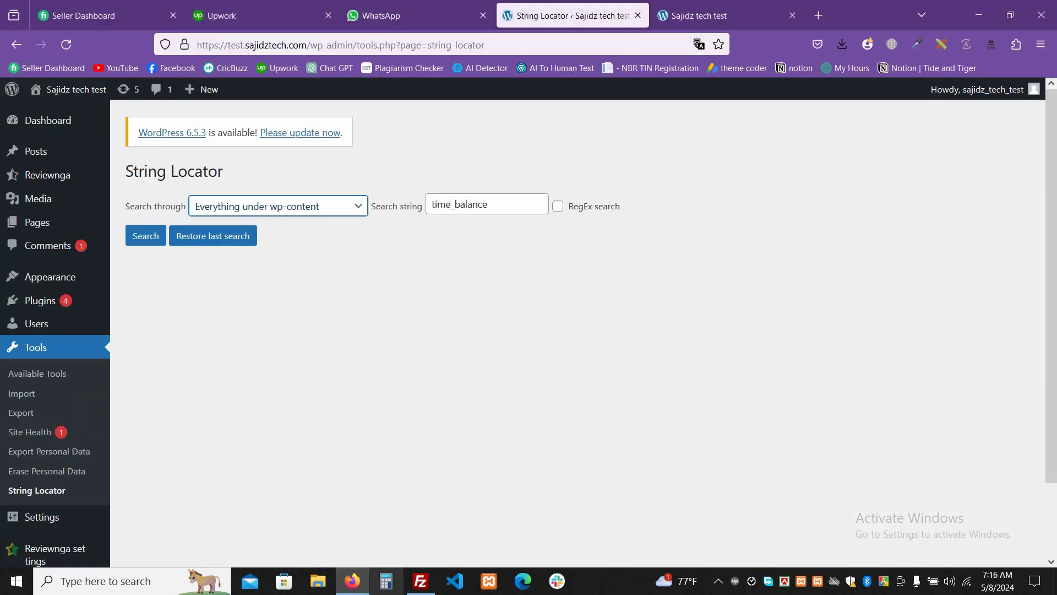
click(278, 206)
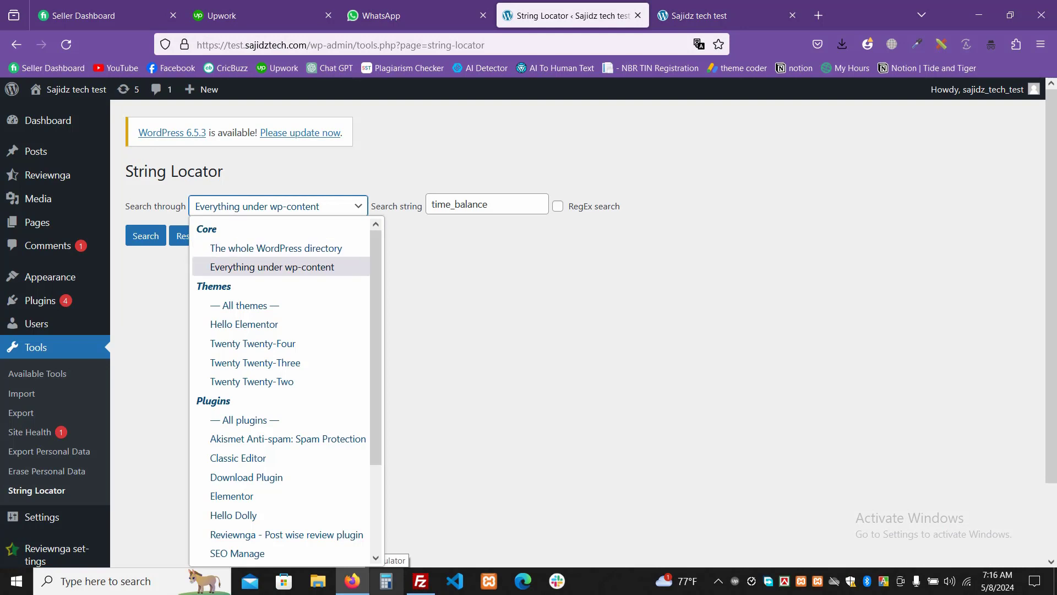
key(Down)
key(Up)
key(Tab)
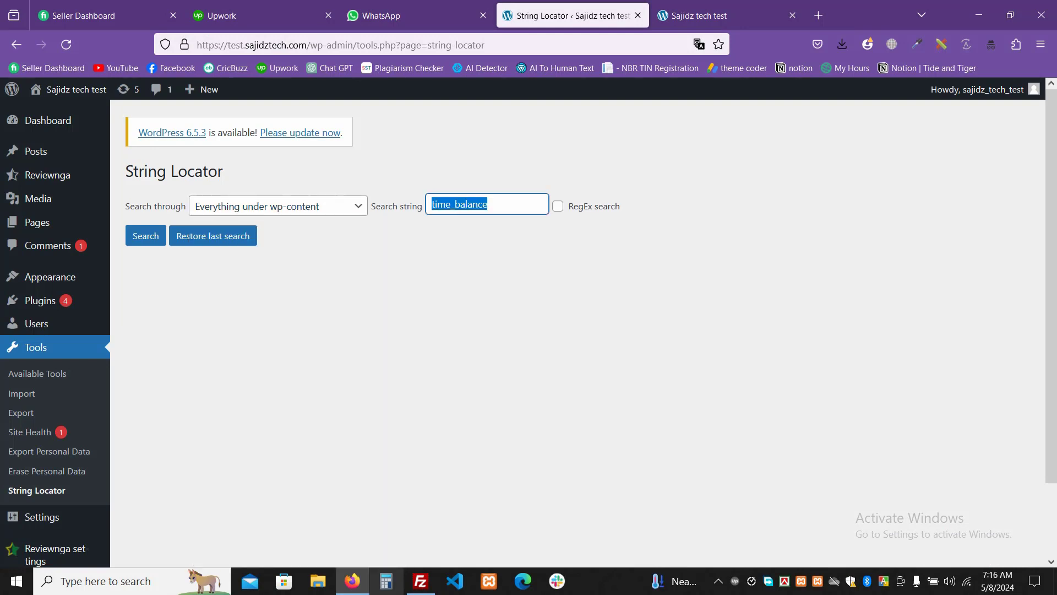
click(279, 206)
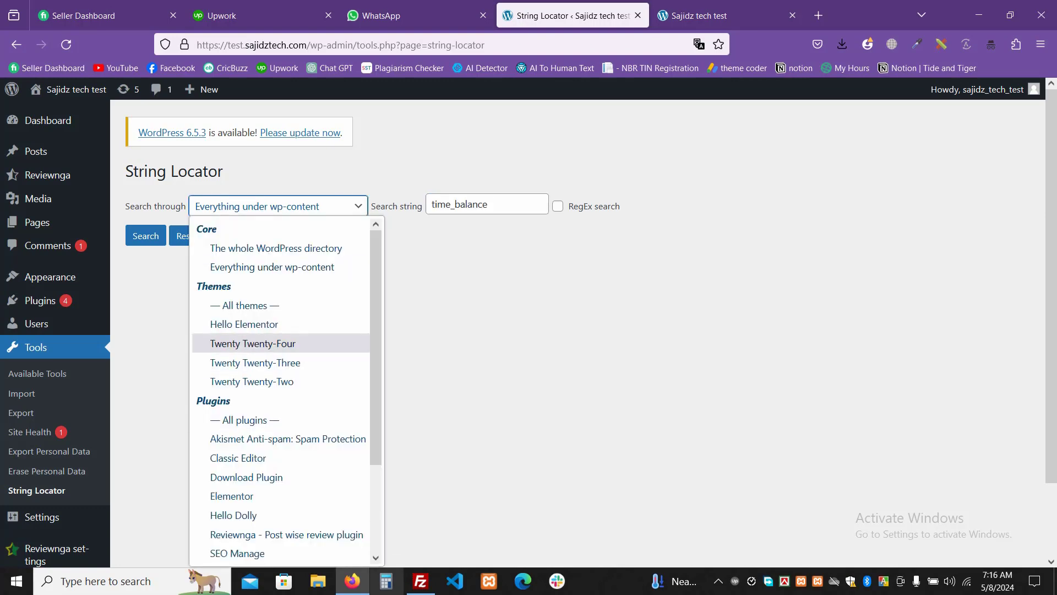
key(Down)
key(Down)
key(Down)
key(Up)
key(Up)
key(Up)
key(Return)
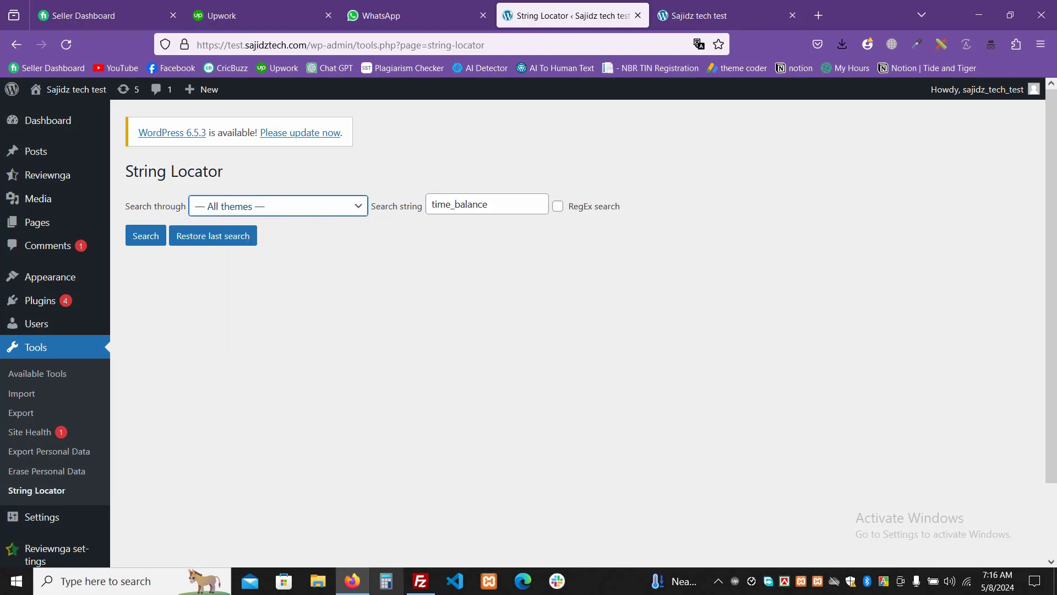
Step: Switch to FileZilla, open the themes folder under /test/wp-content, and return to Firefox
click(420, 581)
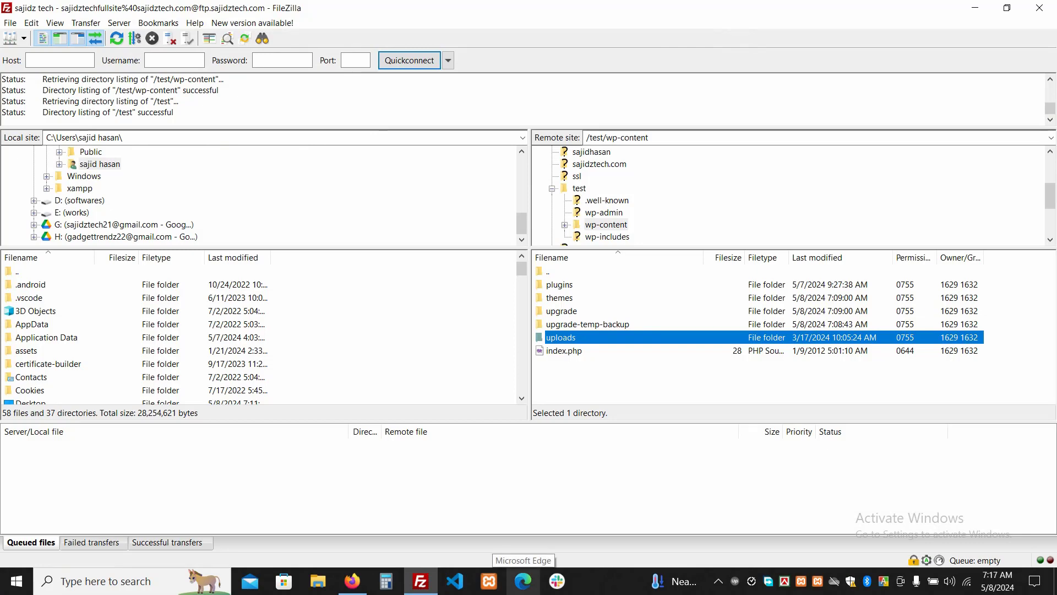
double_click(560, 298)
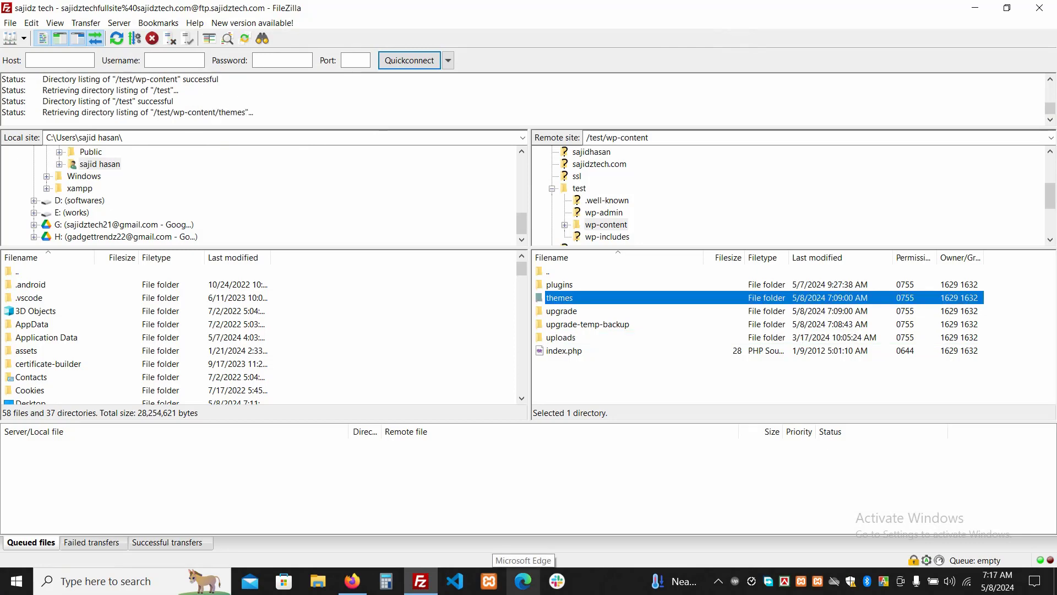
click(352, 581)
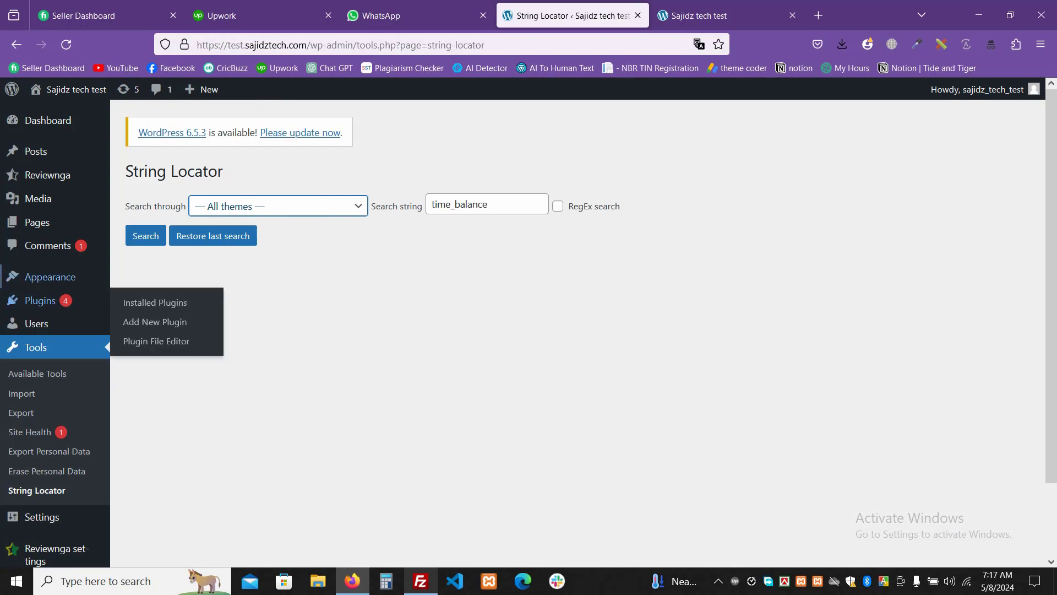
Step: Open the WordPress Themes page in a new tab and compare the installed themes with String Locator's theme scopes
mouse_move(50, 277)
middle_click(137, 279)
click(663, 16)
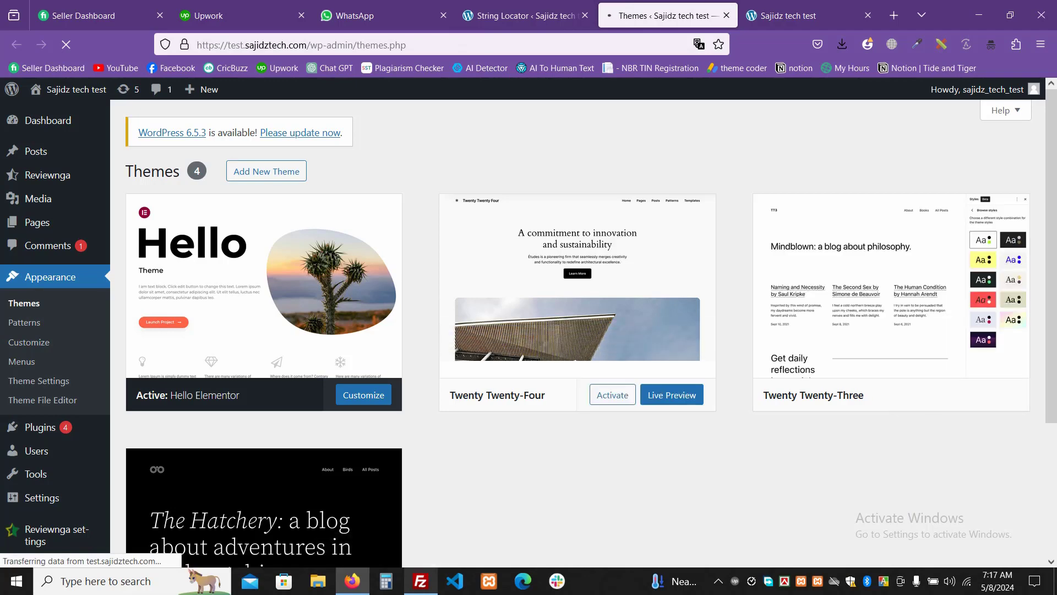
scroll(529, 328, down, 3)
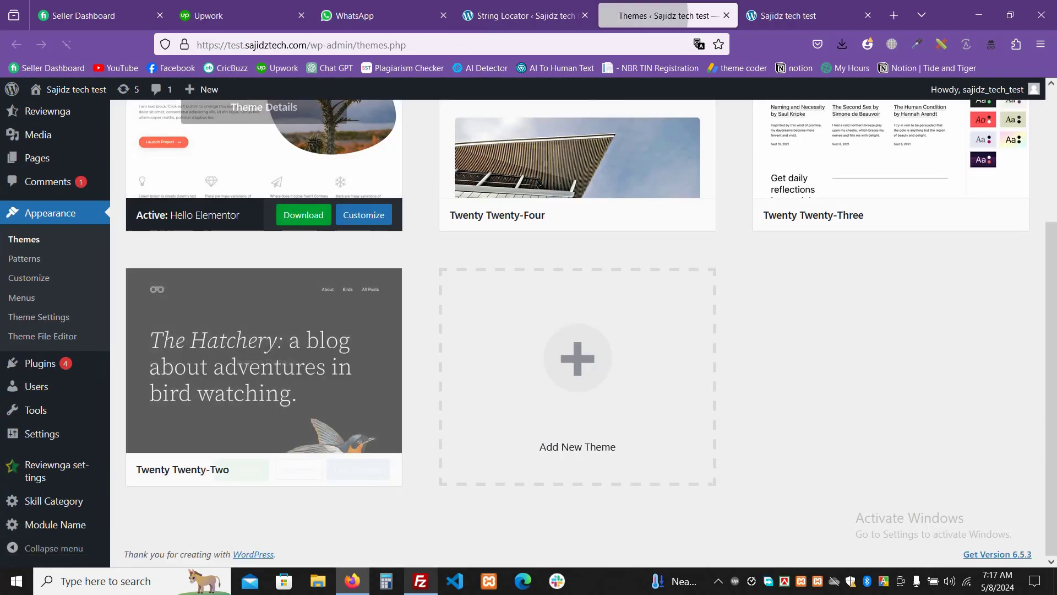
click(523, 15)
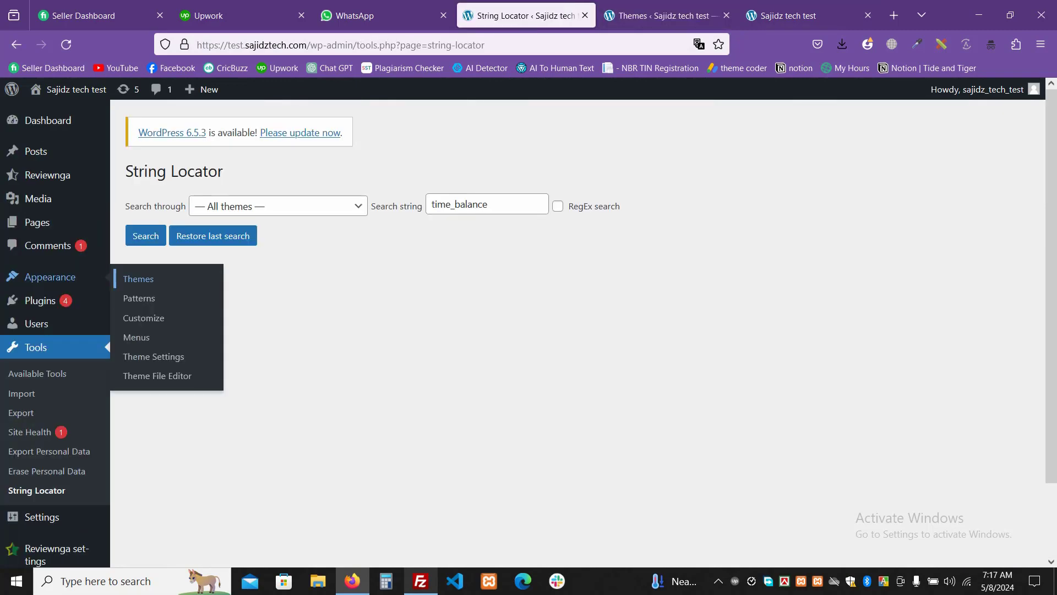
click(248, 206)
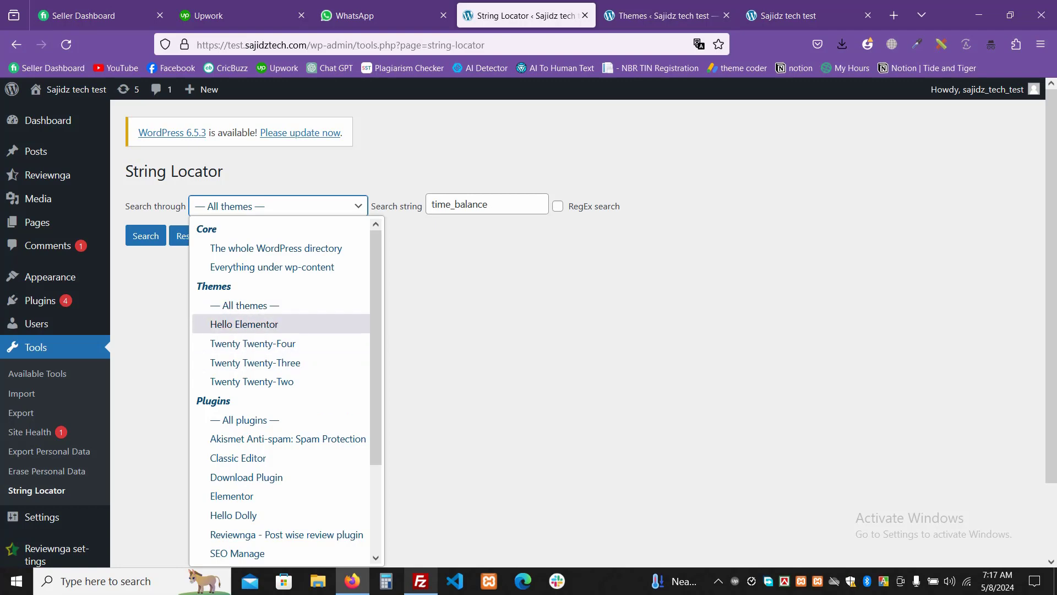
click(660, 16)
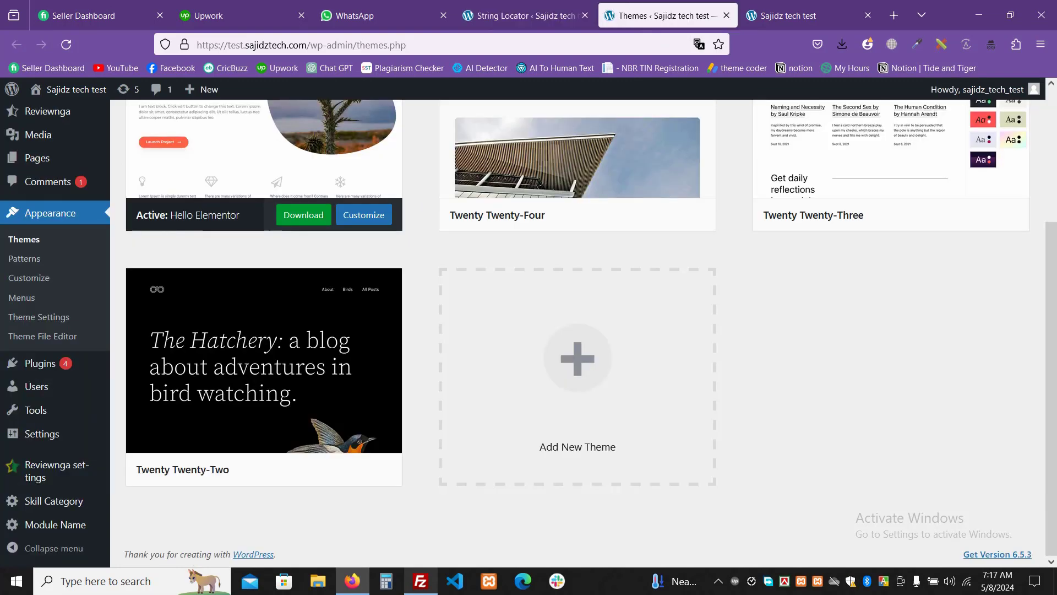
click(526, 15)
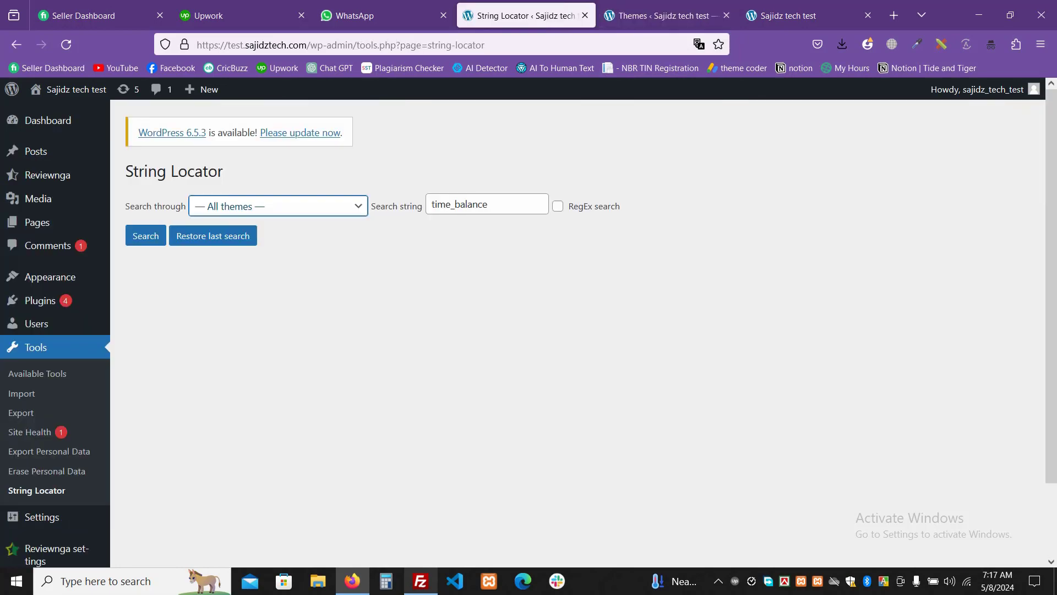
Step: Review the plugin scopes and set String Locator's search scope to All database tables
click(278, 206)
scroll(278, 377, down, 3)
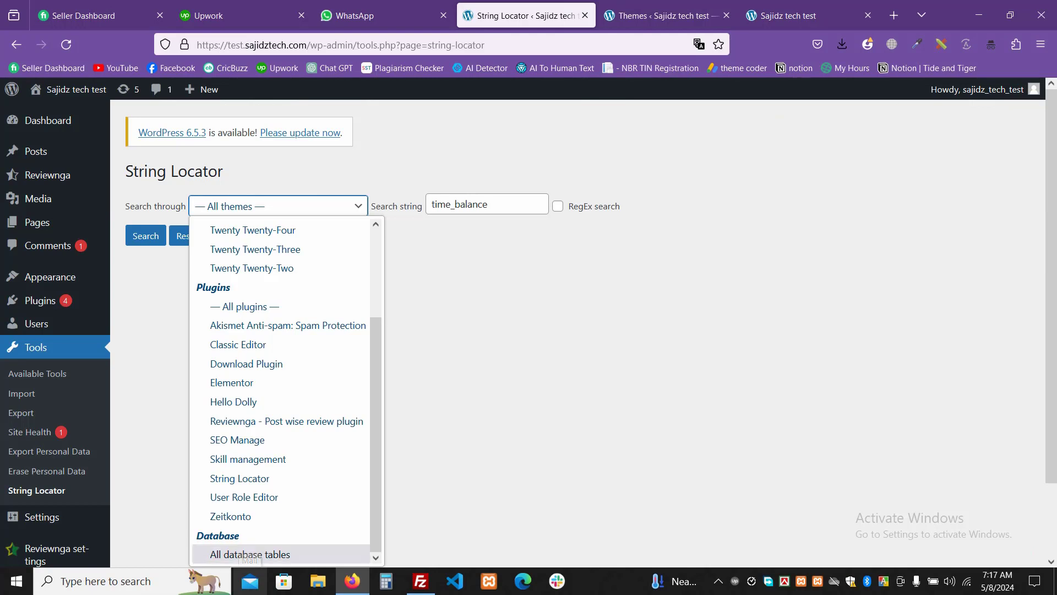
click(242, 554)
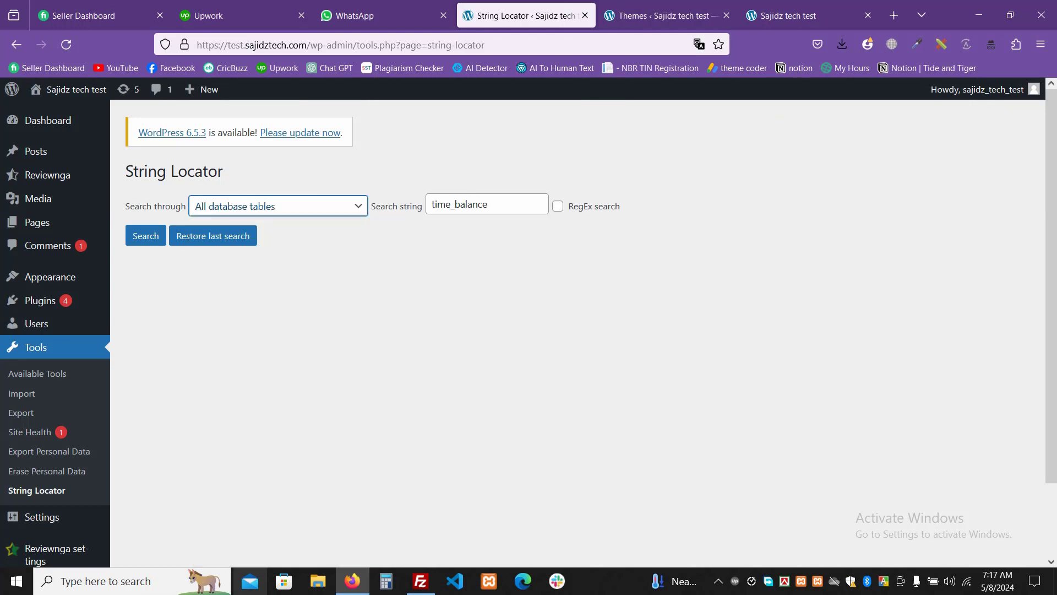
right_click(997, 582)
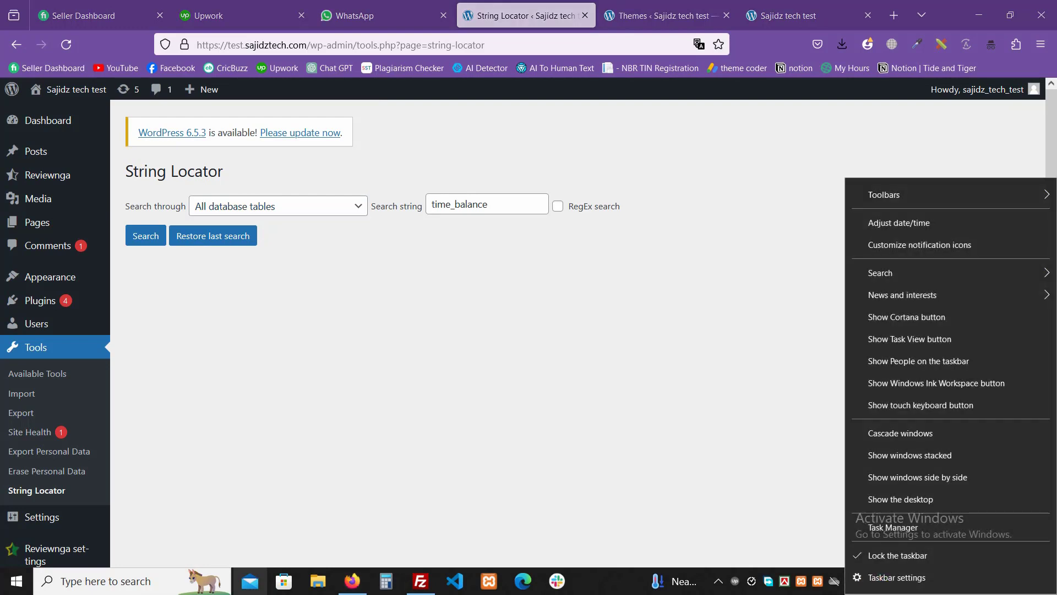
key(Escape)
Step: Search everything under wp-content for time_balance and review the matching files and line numbers
click(278, 206)
scroll(278, 286, up, 1)
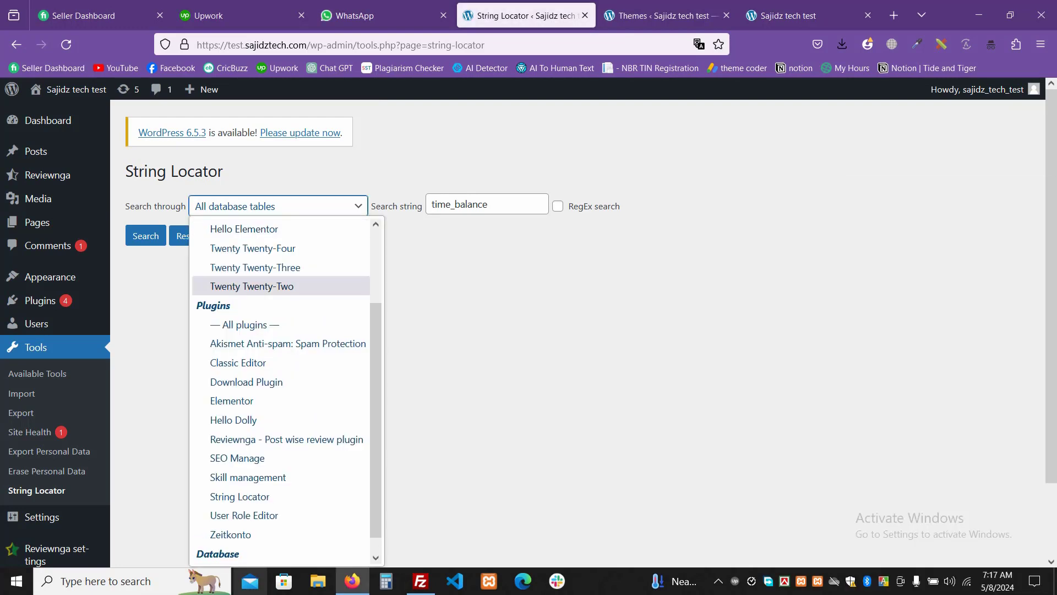
scroll(278, 468, up, 2)
click(272, 267)
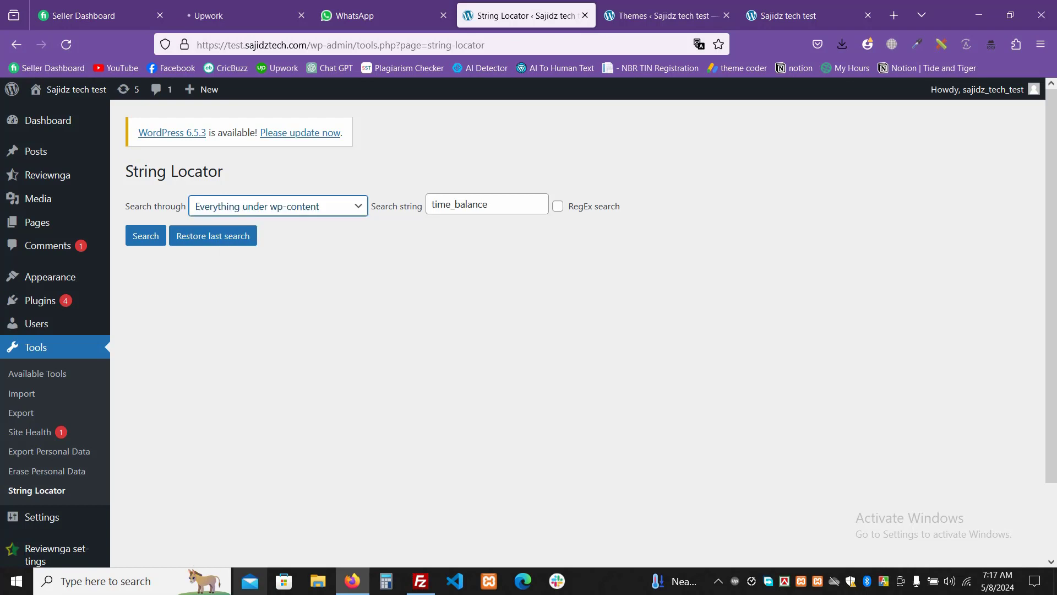
click(146, 236)
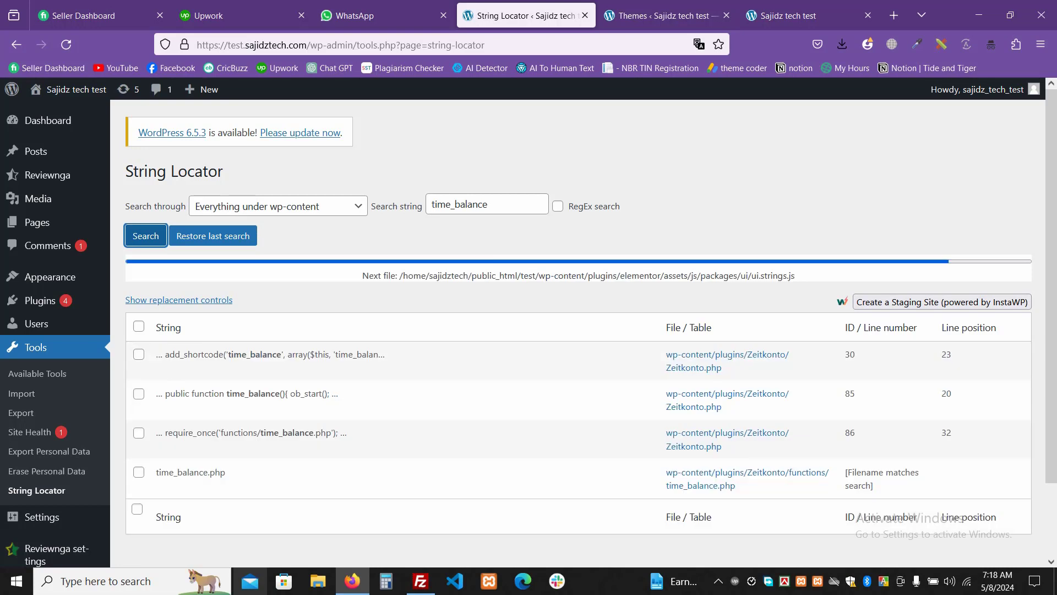
scroll(386, 275, down, 3)
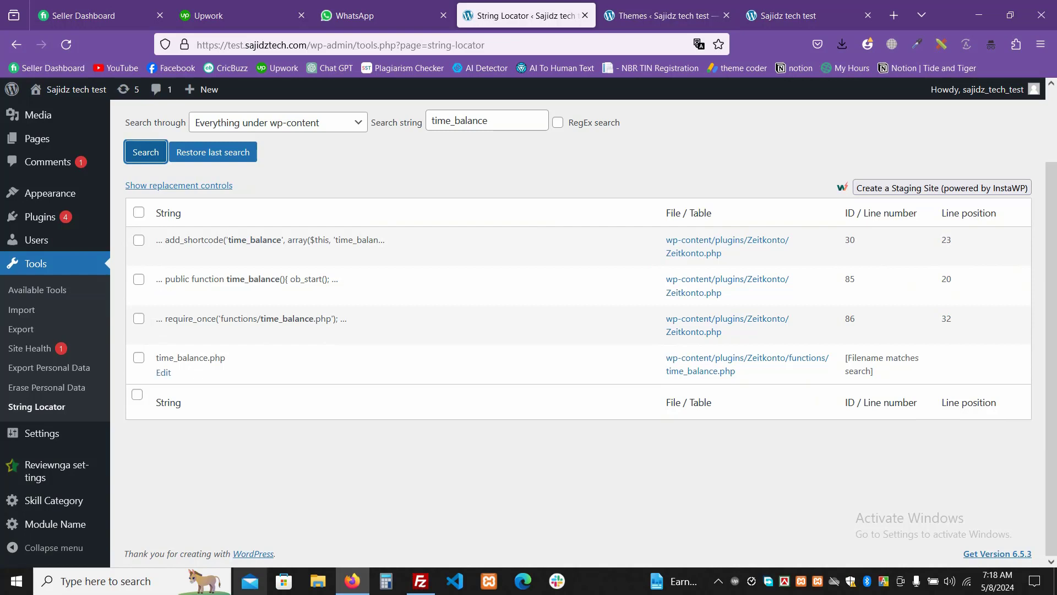
scroll(331, 397, up, 2)
Step: Replace the search string with <html and run the search through everything under wp-content
double_click(466, 193)
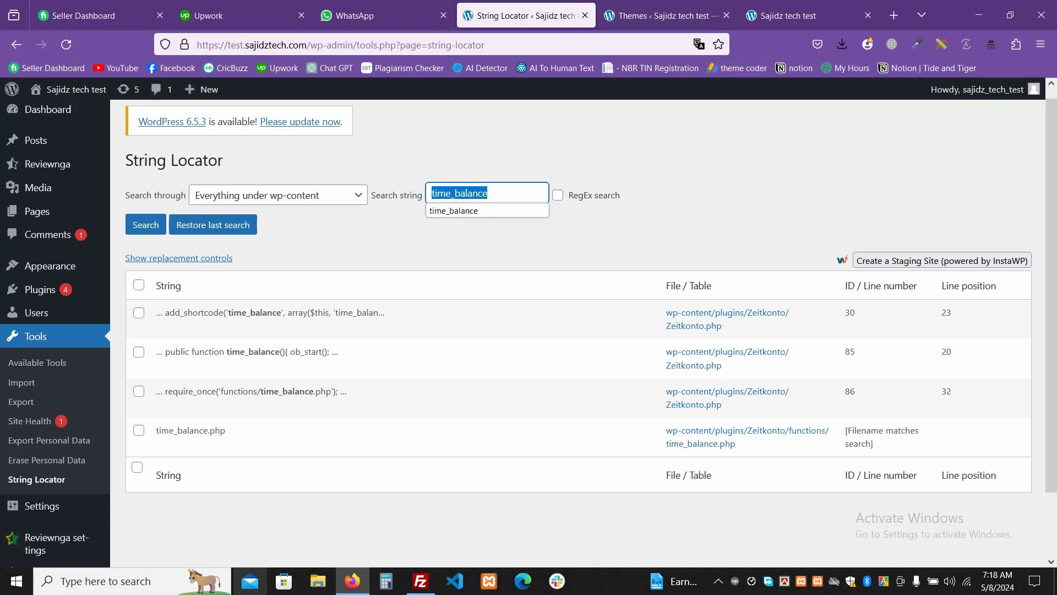
key(BackSpace)
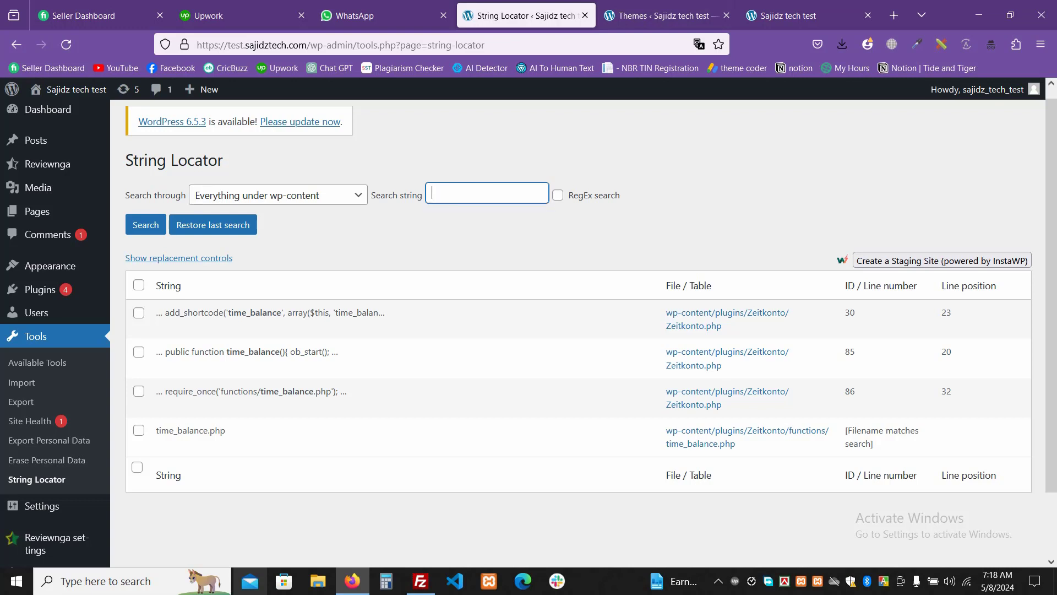
text(<html)
click(146, 225)
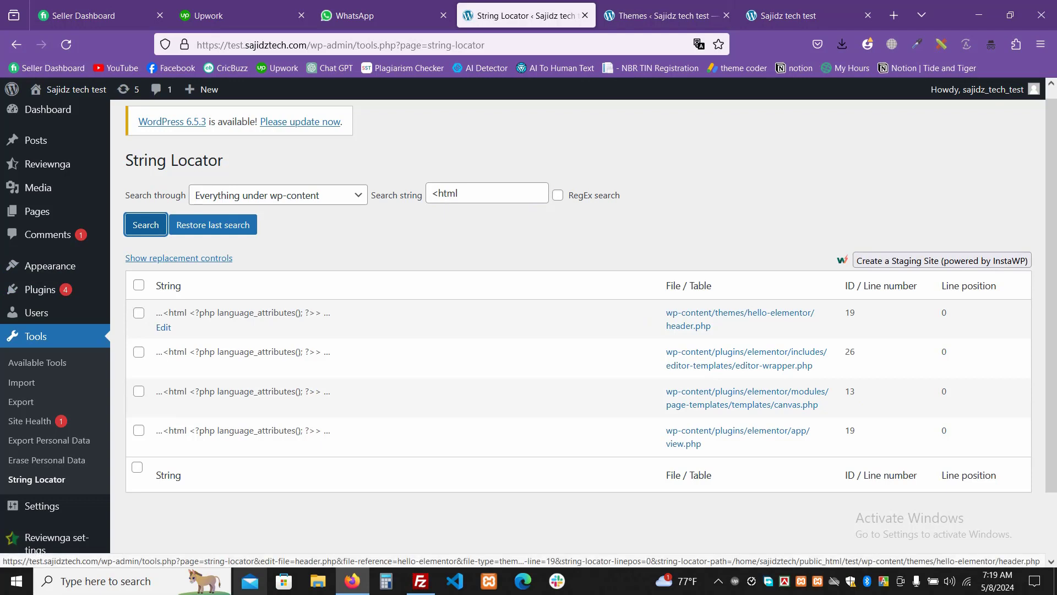
Step: Open the hello-elementor header.php match for editing in a new tab and examine the code around the matched line
click(164, 327)
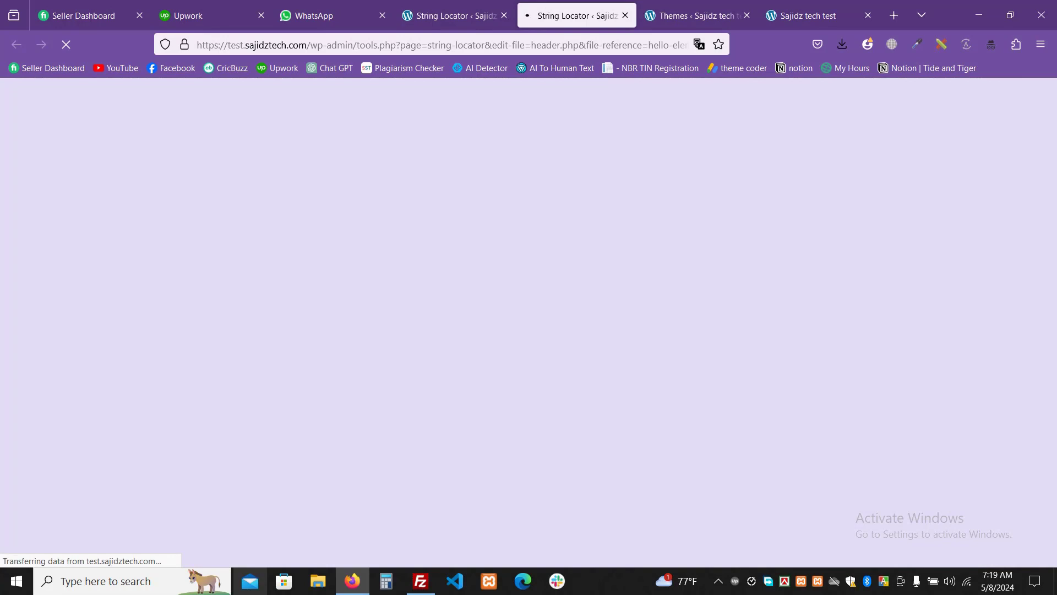
click(456, 15)
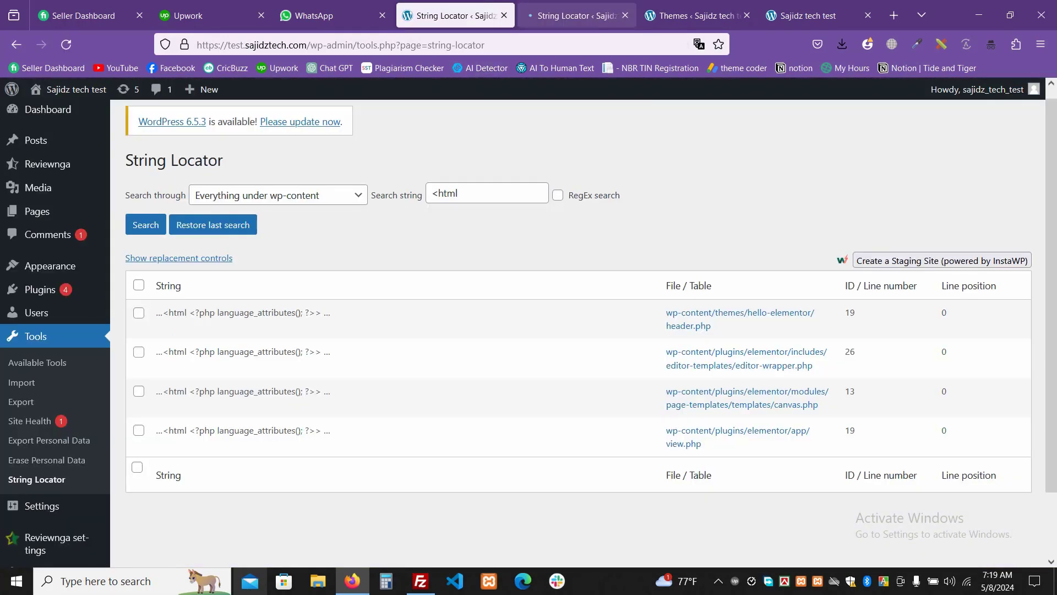
key(ctrl+Page_Down)
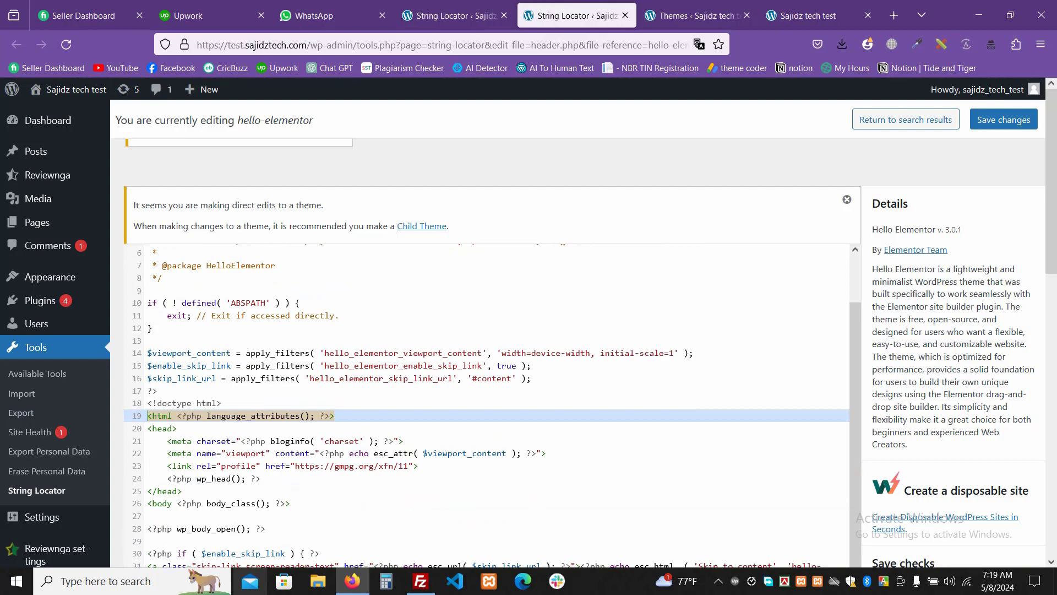
scroll(578, 352, down, 3)
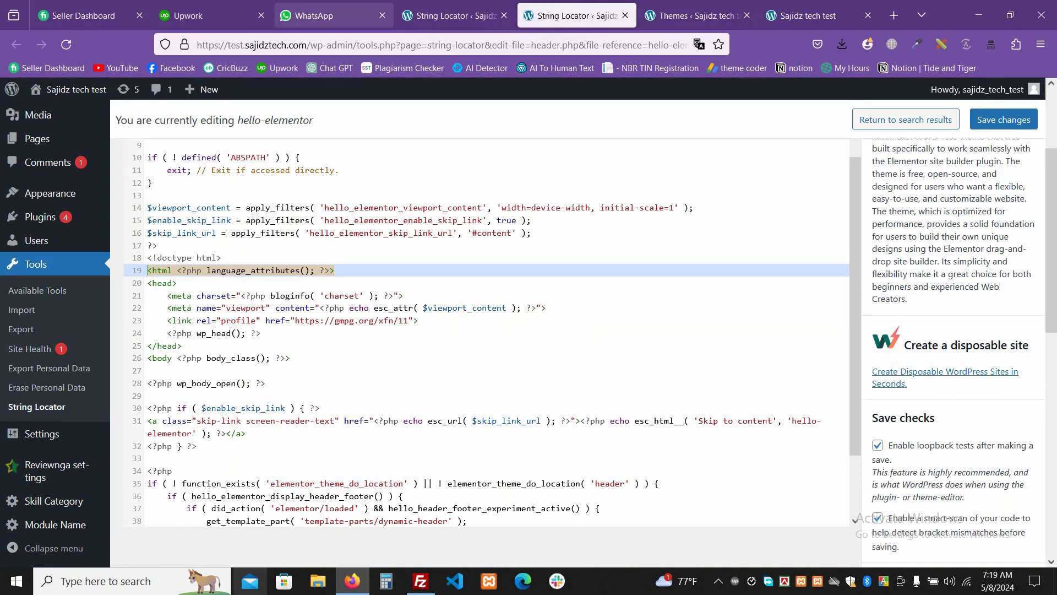
Step: Compare the <html search results with line 19 of the hello-elementor header.php file open in the editor
click(452, 16)
scroll(578, 330, down, 2)
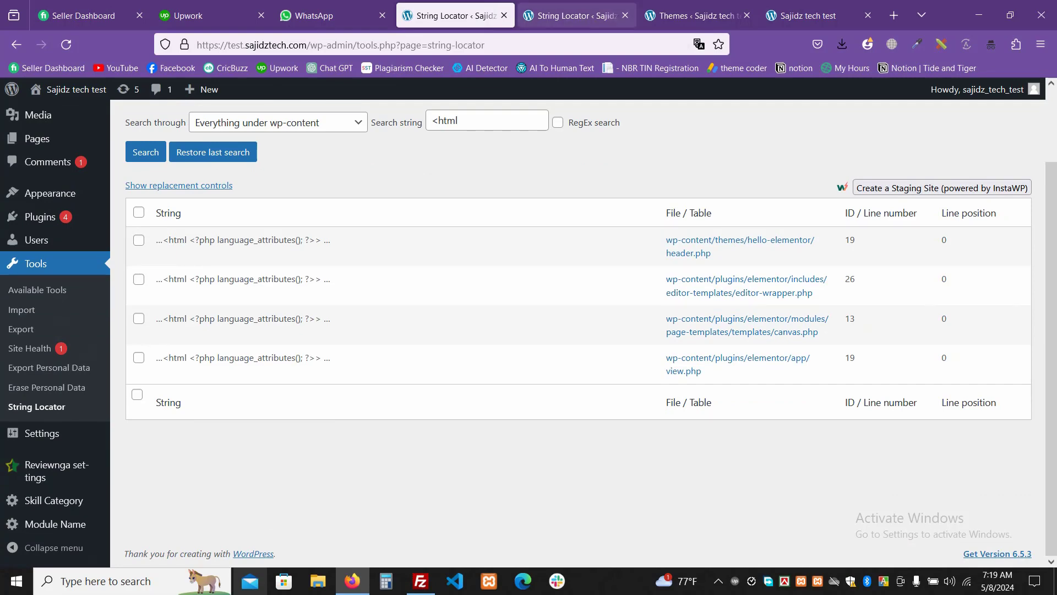
click(567, 15)
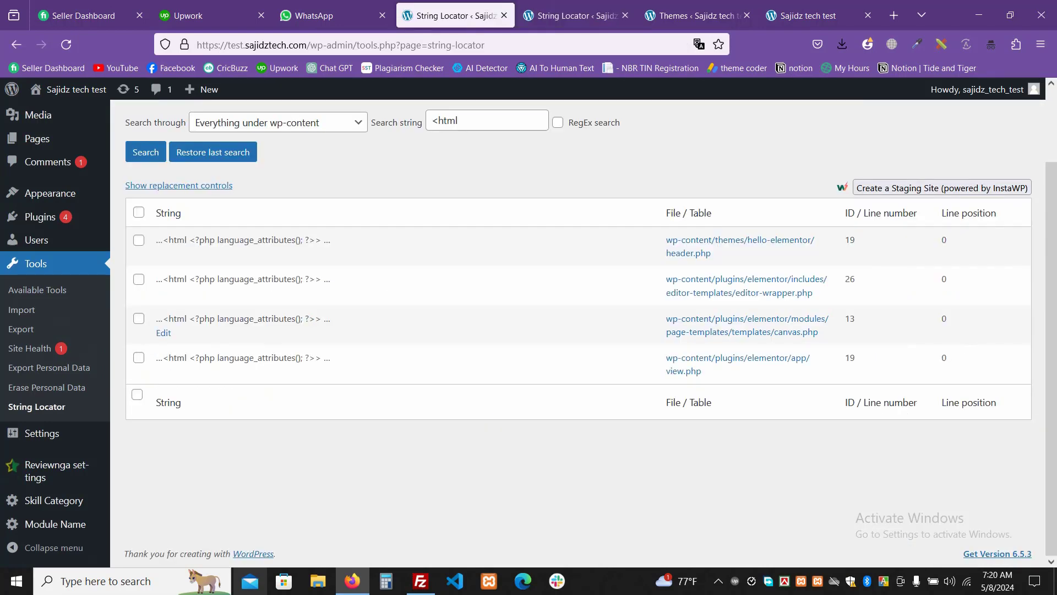
click(572, 15)
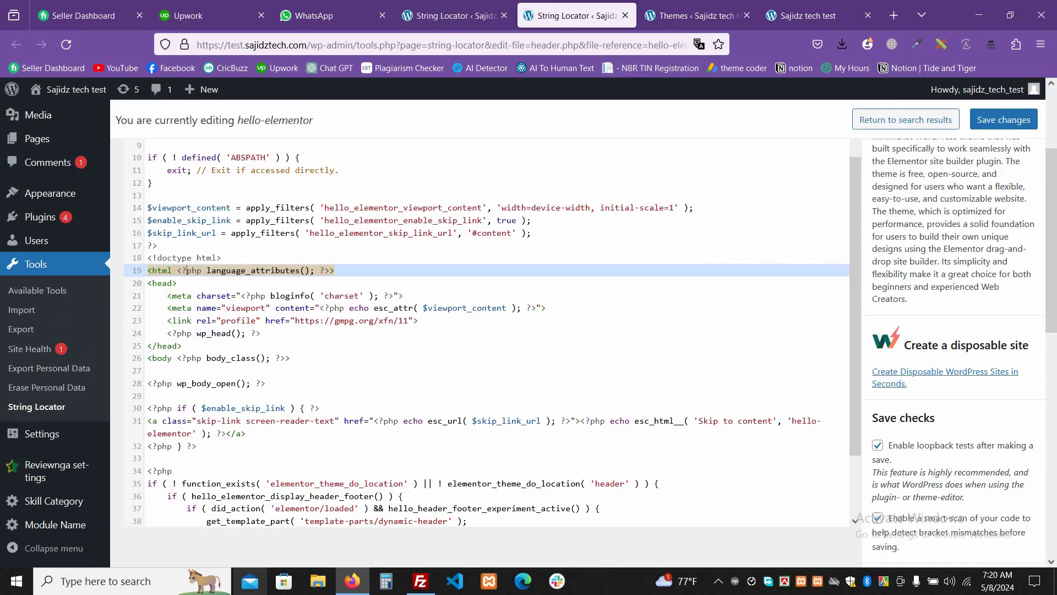
click(335, 271)
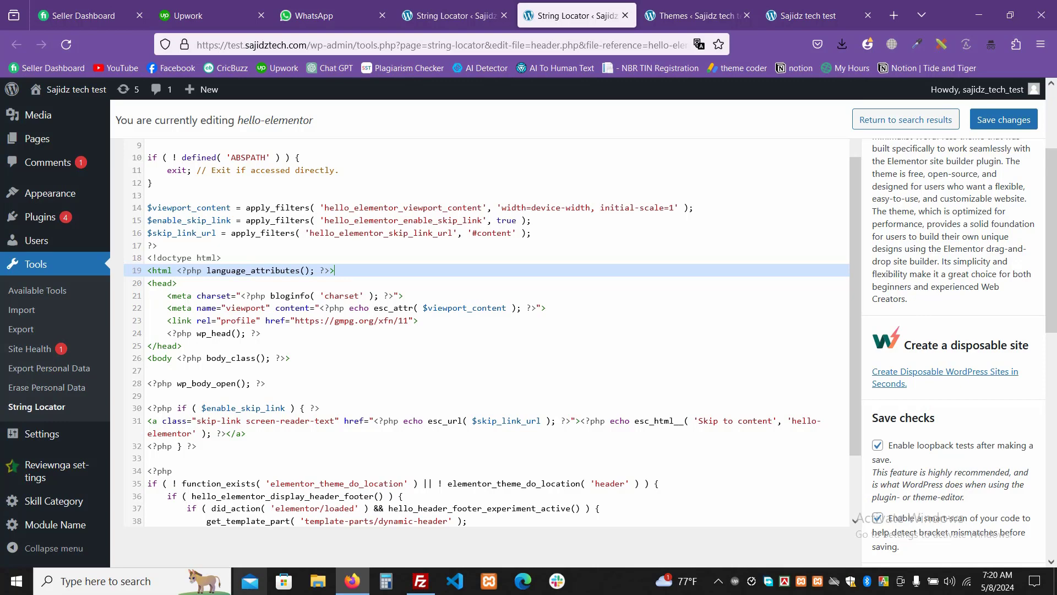
click(457, 16)
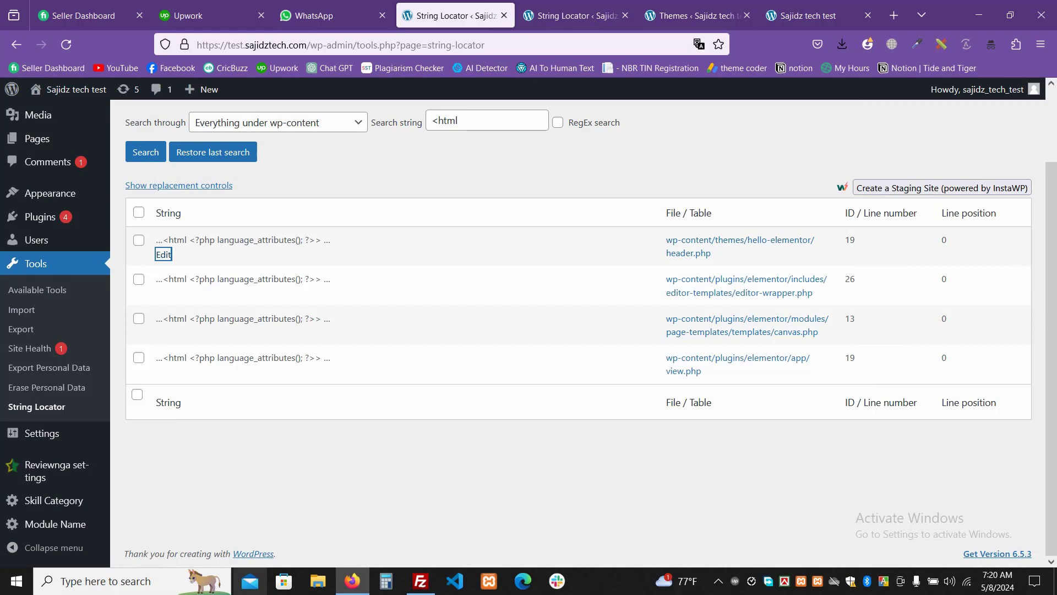
click(523, 581)
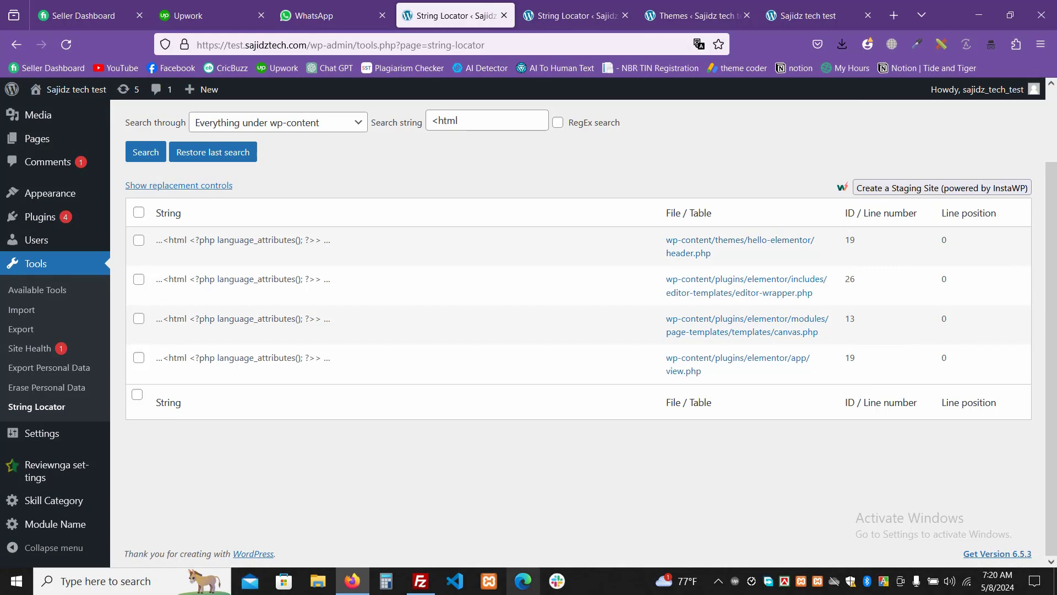